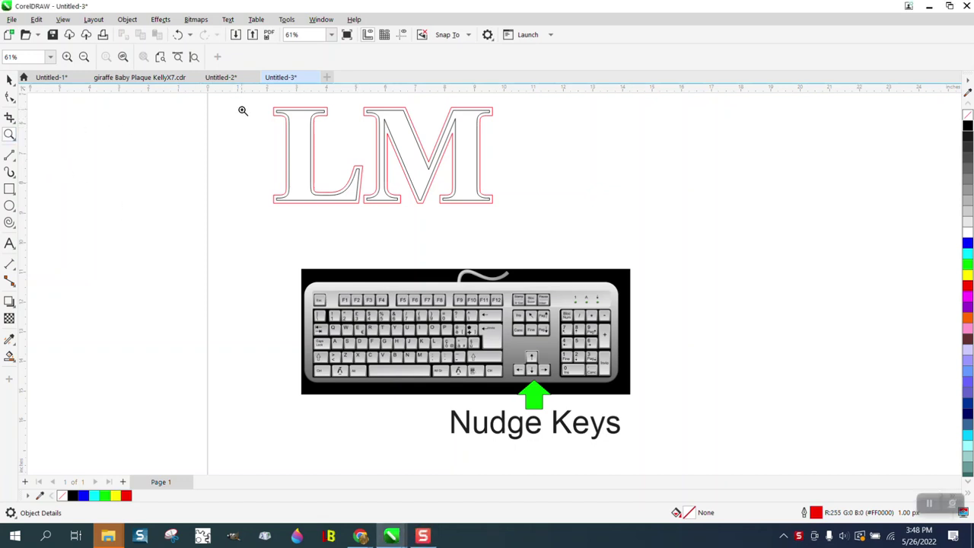
Zoom in on the LM lettering and try dragging the M's red outline right, then undo it.
drag(247, 105, 674, 460)
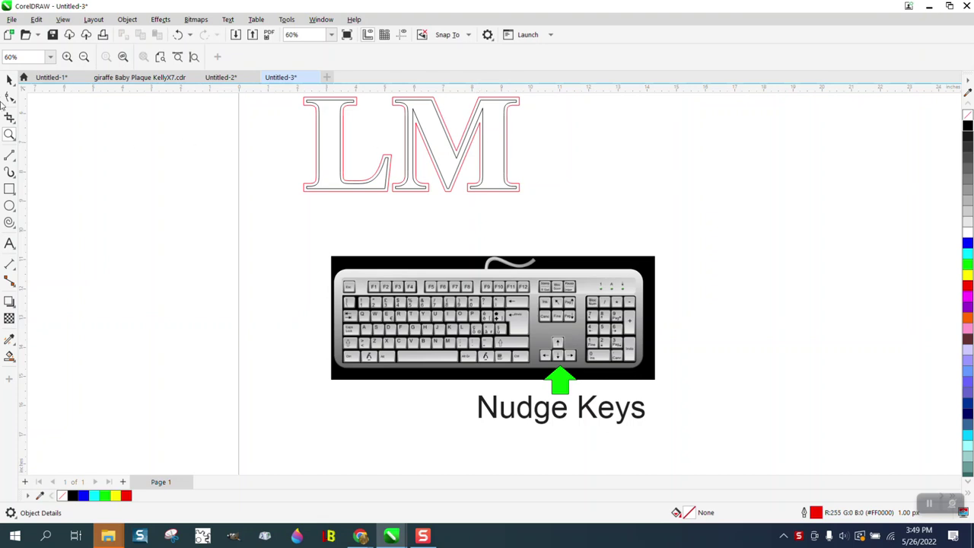
click(9, 80)
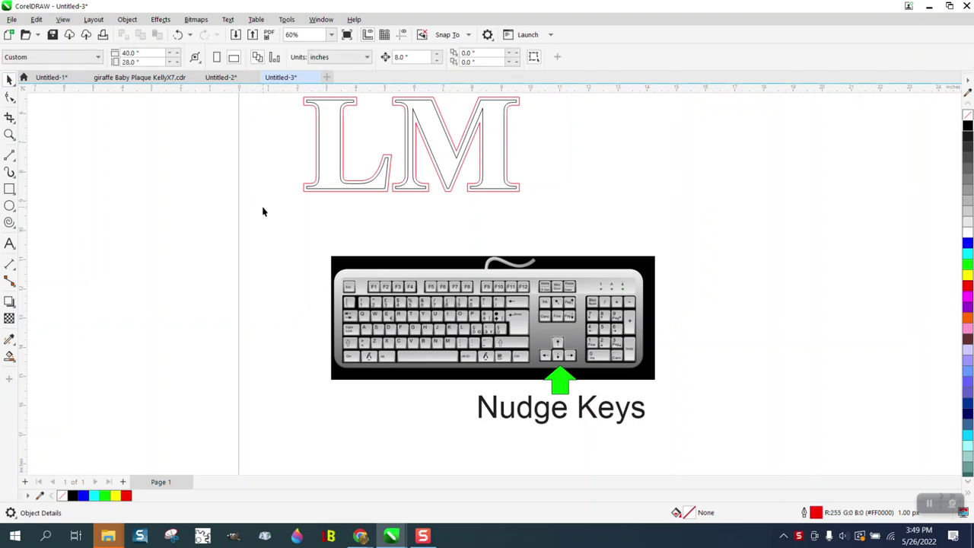
scroll(384, 241, down, 1)
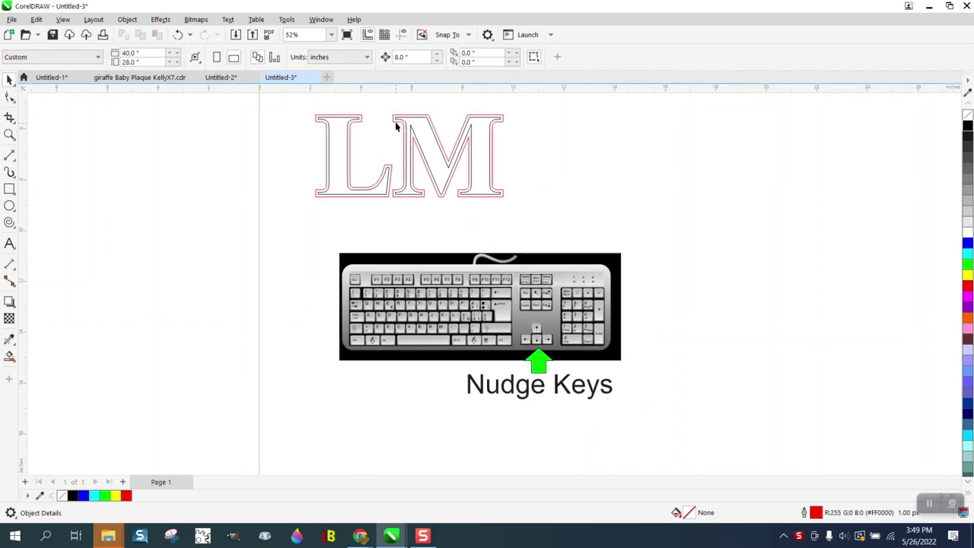
drag(389, 106, 543, 233)
drag(448, 156, 684, 173)
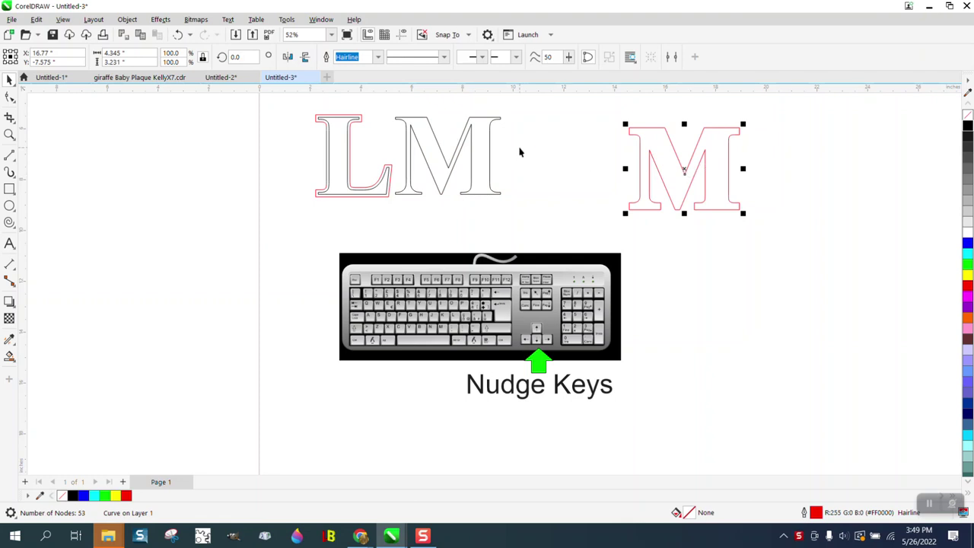
click(178, 35)
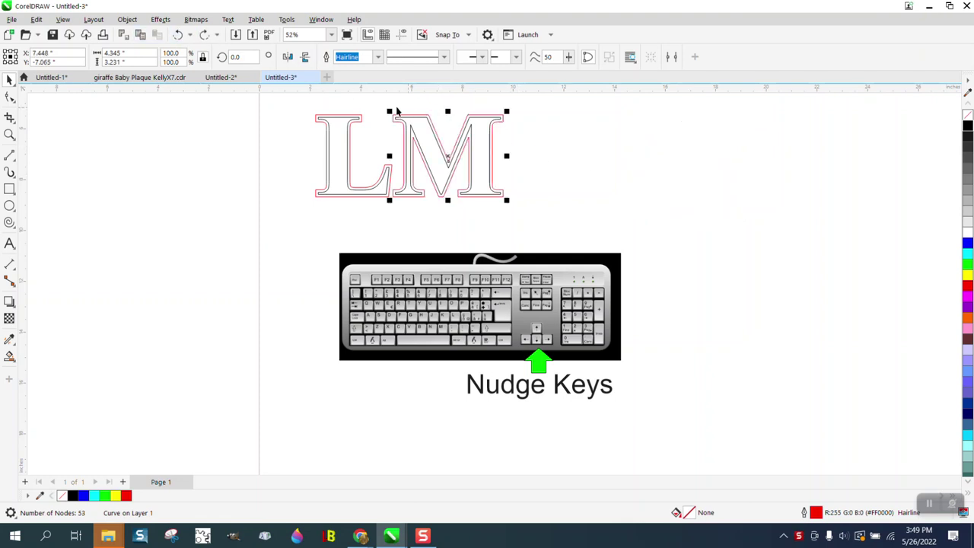
Reselect the M's red outline and nudge it about eight inches right with the arrow key.
drag(379, 105, 522, 221)
click(540, 196)
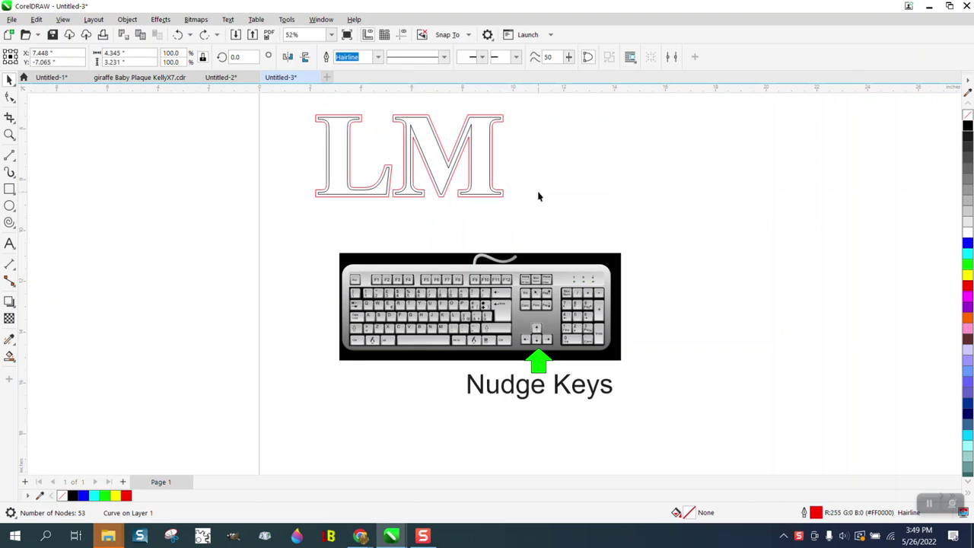
click(472, 157)
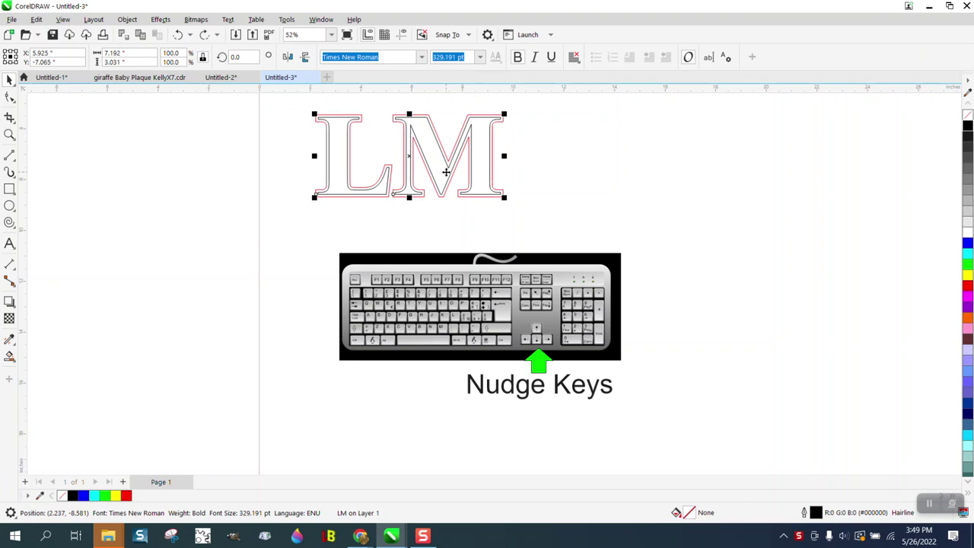
click(391, 149)
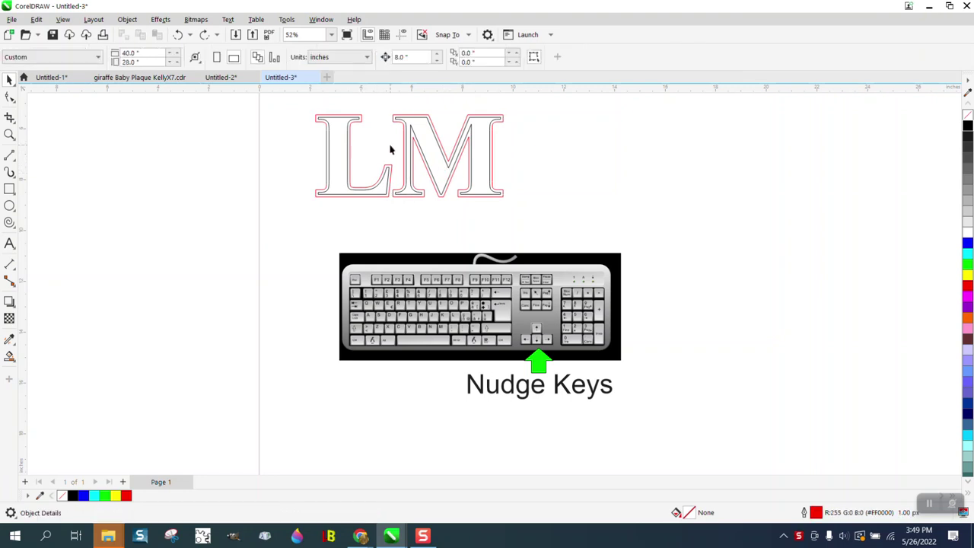
drag(384, 102, 520, 216)
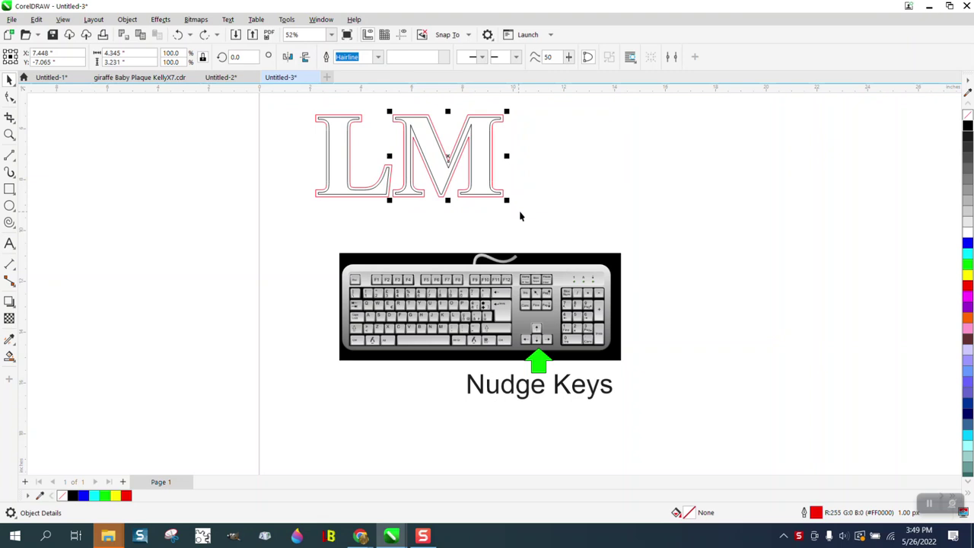
key(Right)
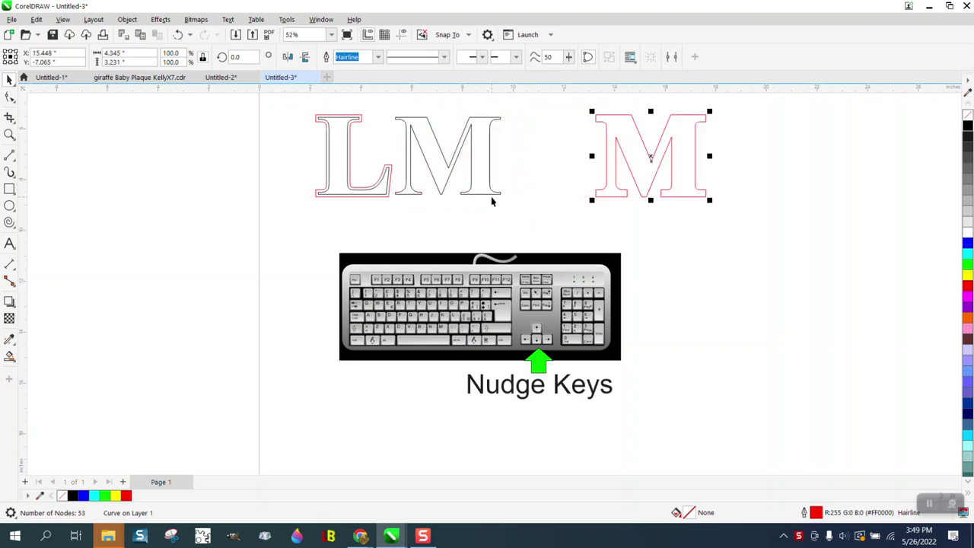
click(491, 196)
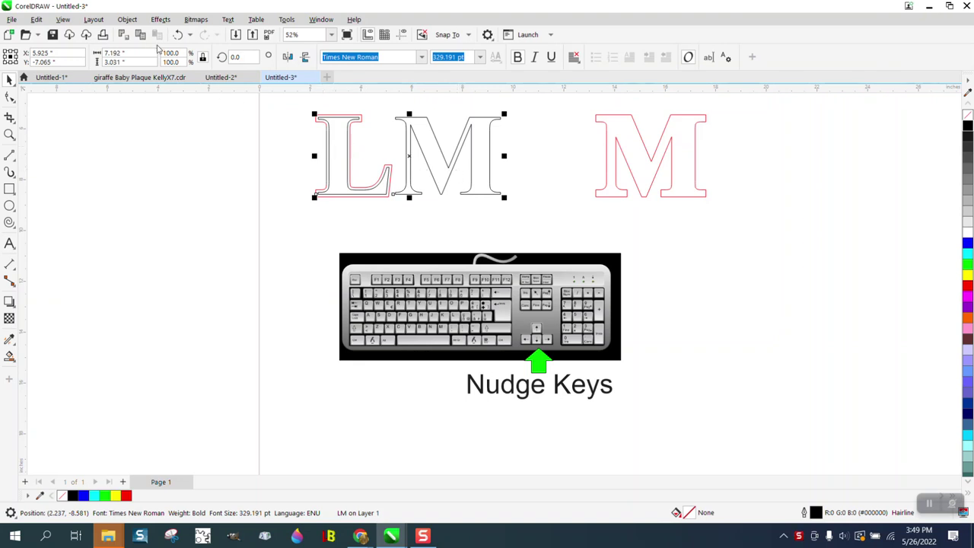
Break LM apart into separate letters and nudge the red M outline back onto the M.
click(127, 19)
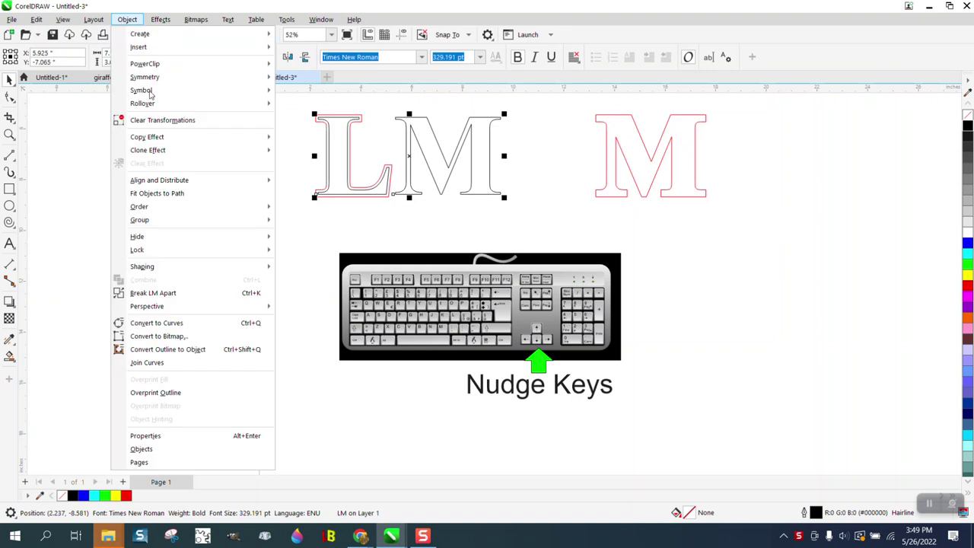
click(182, 293)
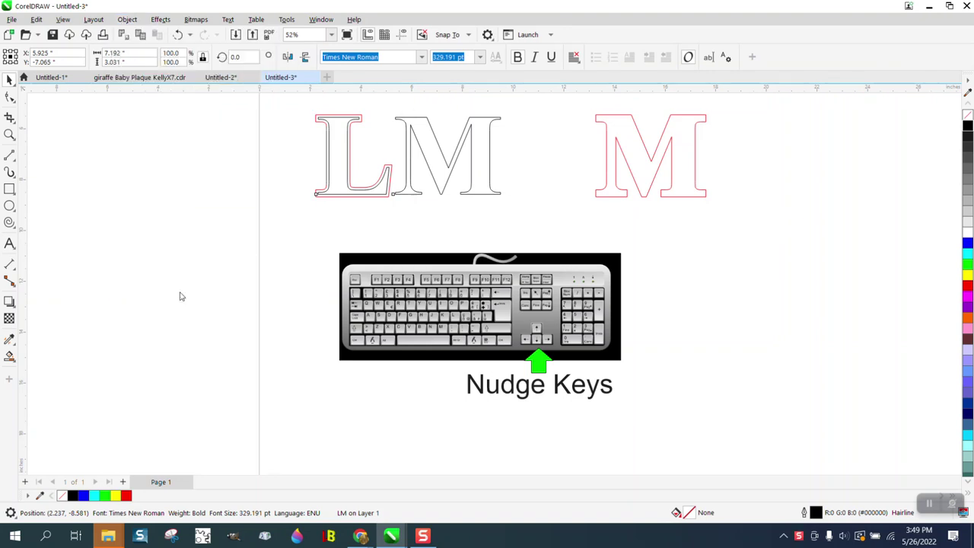
click(614, 195)
key(Left)
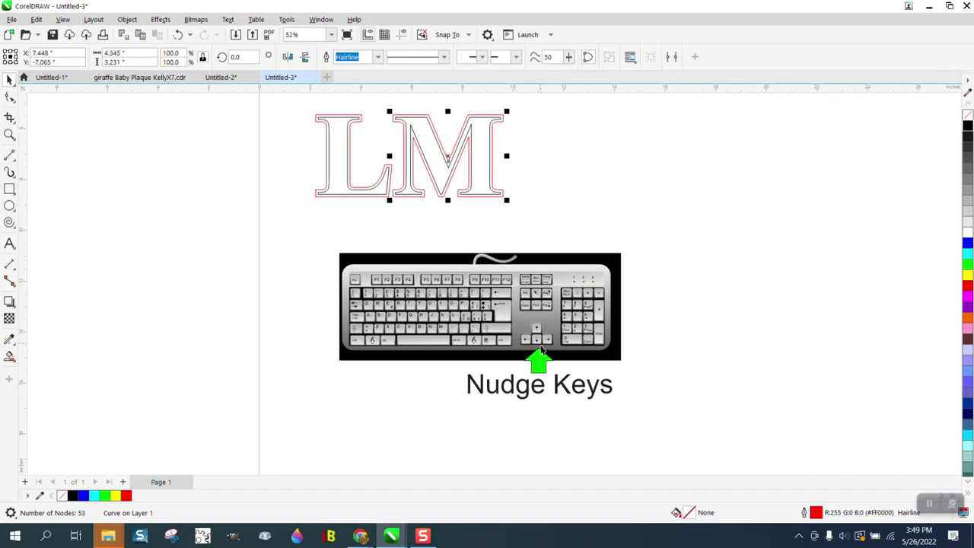
Move the M with its red outline down and left so it overlaps the L.
mouse_move(392, 105)
mouse_down()
mouse_move(395, 124)
mouse_move(517, 218)
mouse_up()
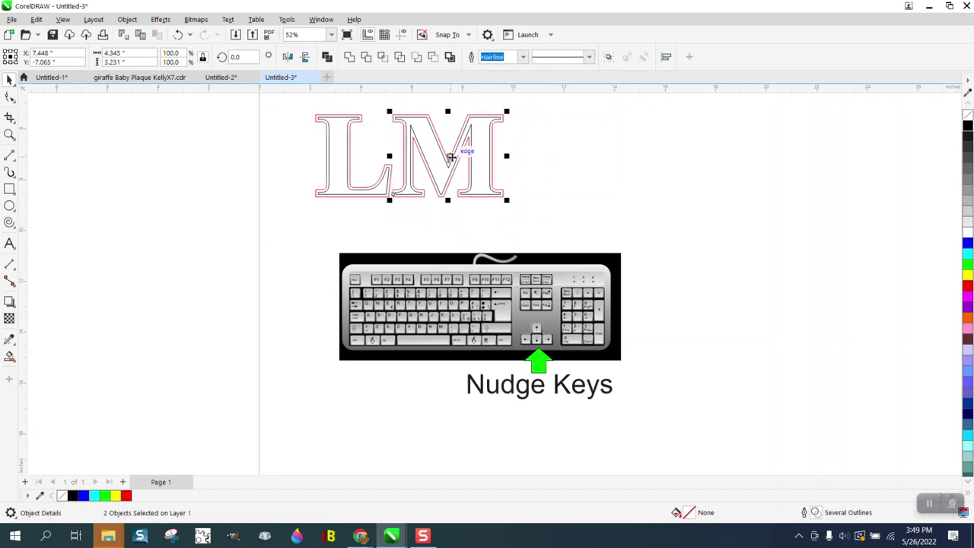
drag(450, 160, 416, 181)
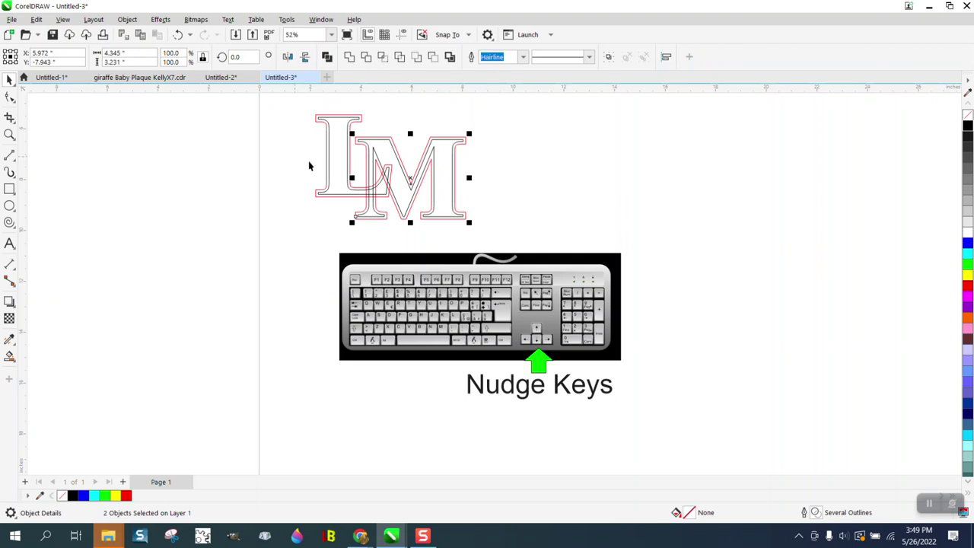
click(10, 134)
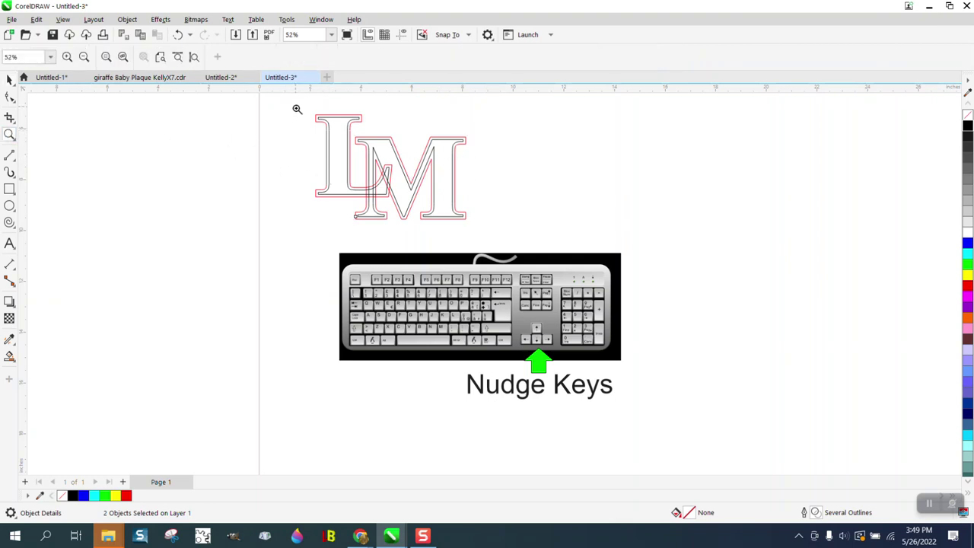
drag(296, 107, 535, 253)
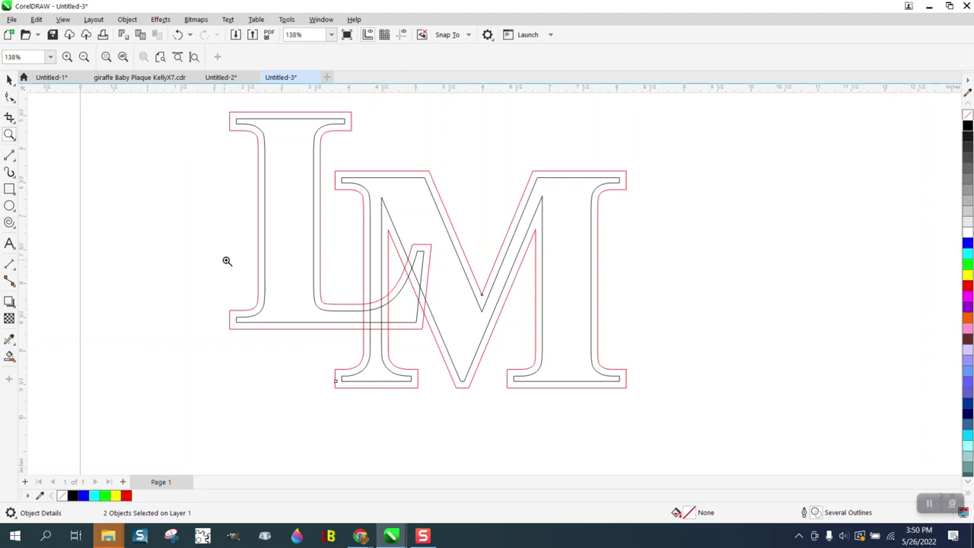
scroll(300, 278, down, 1)
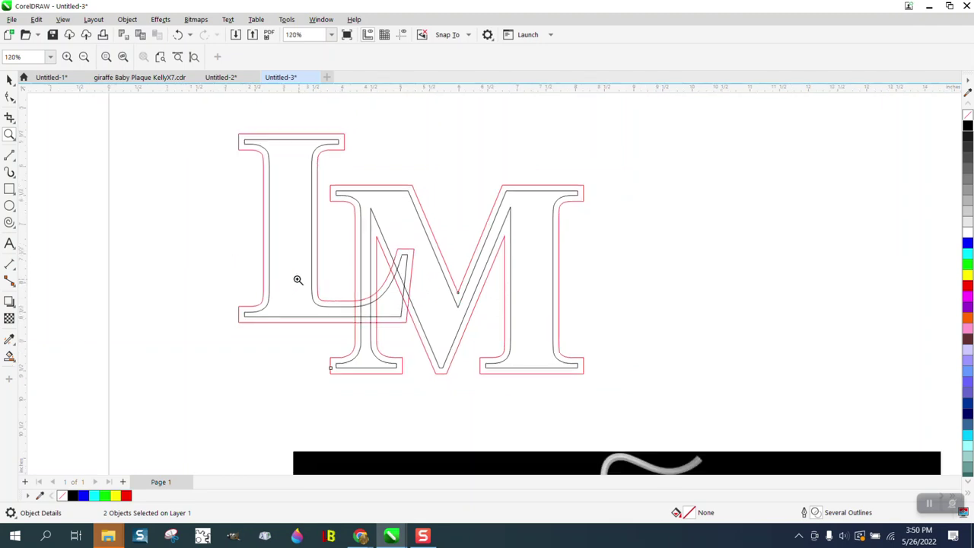
click(13, 361)
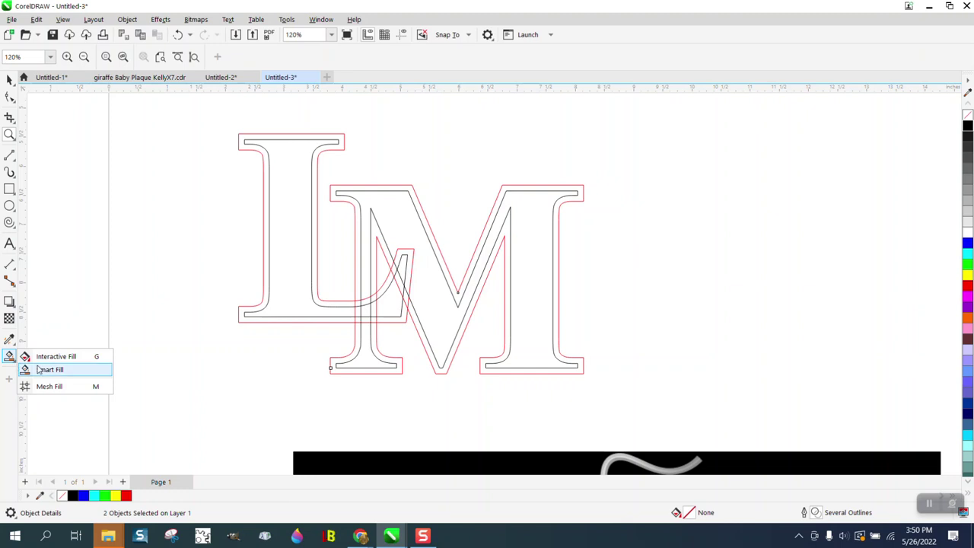
click(51, 371)
scroll(296, 162, down, 2)
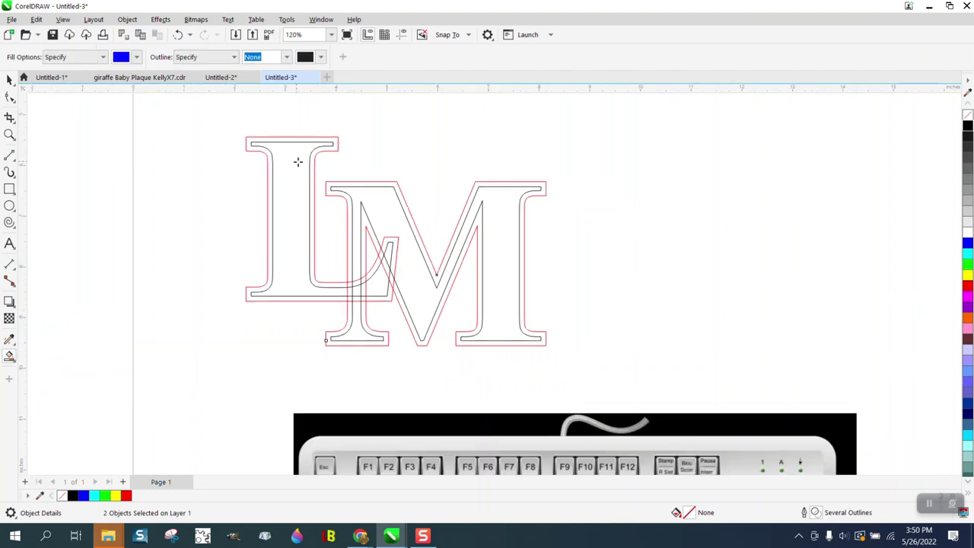
scroll(604, 337, down, 3)
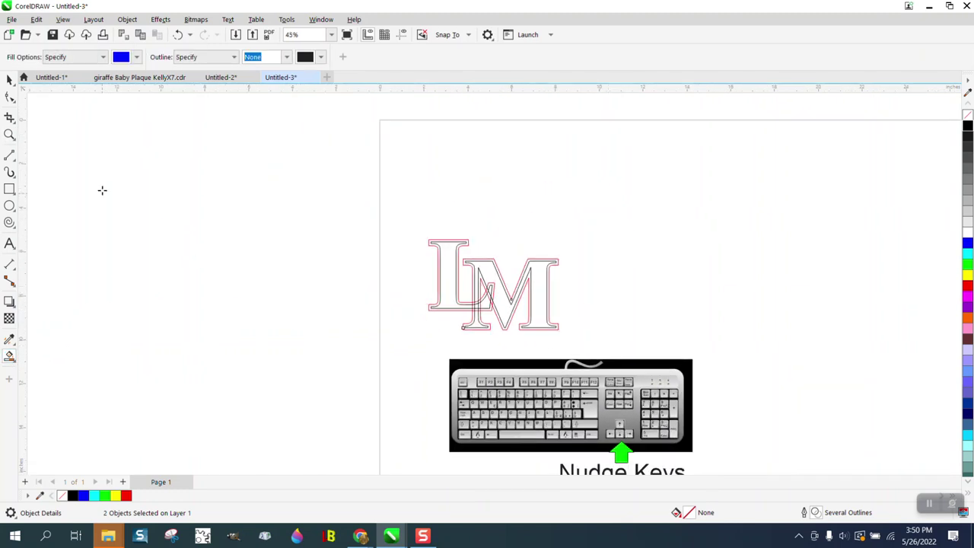
click(9, 134)
drag(551, 389, 703, 456)
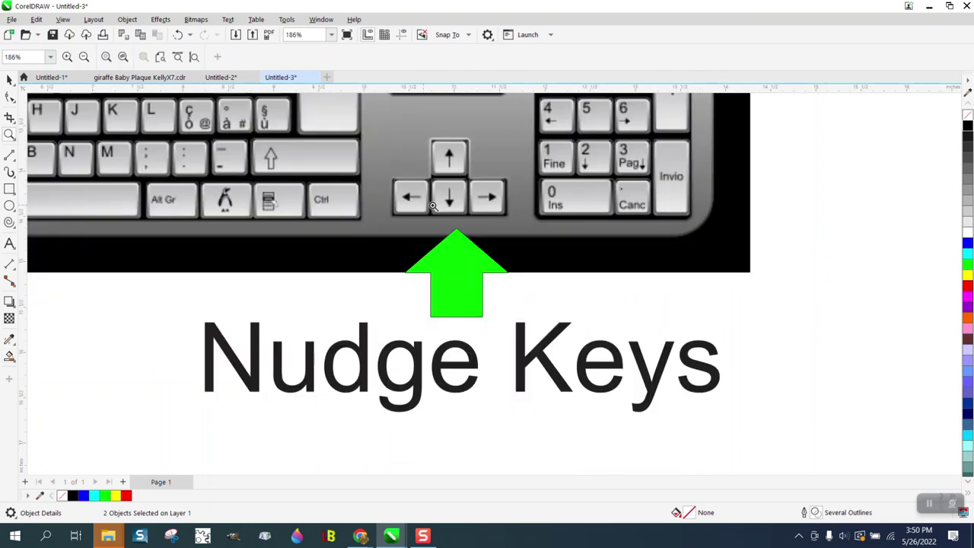
scroll(508, 245, down, 1)
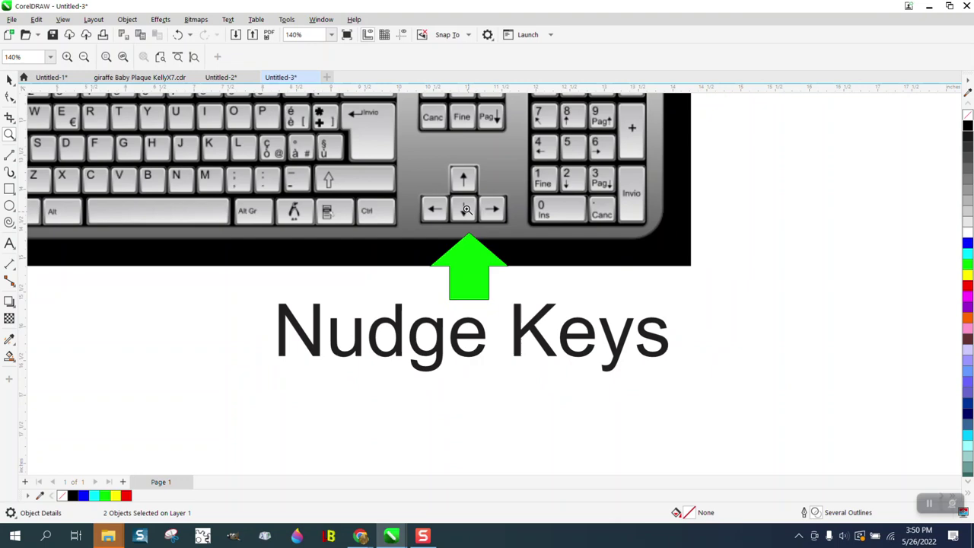
scroll(565, 257, down, 1)
scroll(564, 257, down, 1)
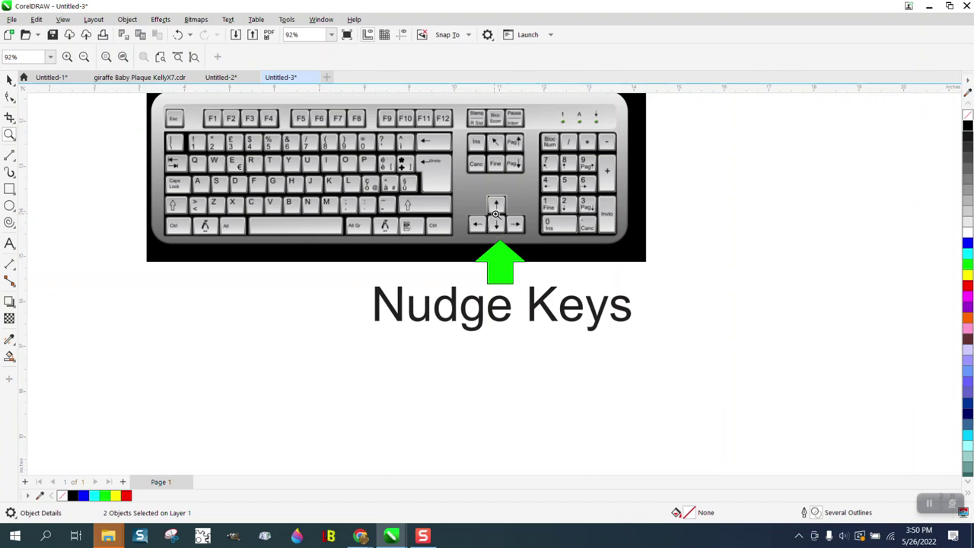
scroll(663, 294, down, 2)
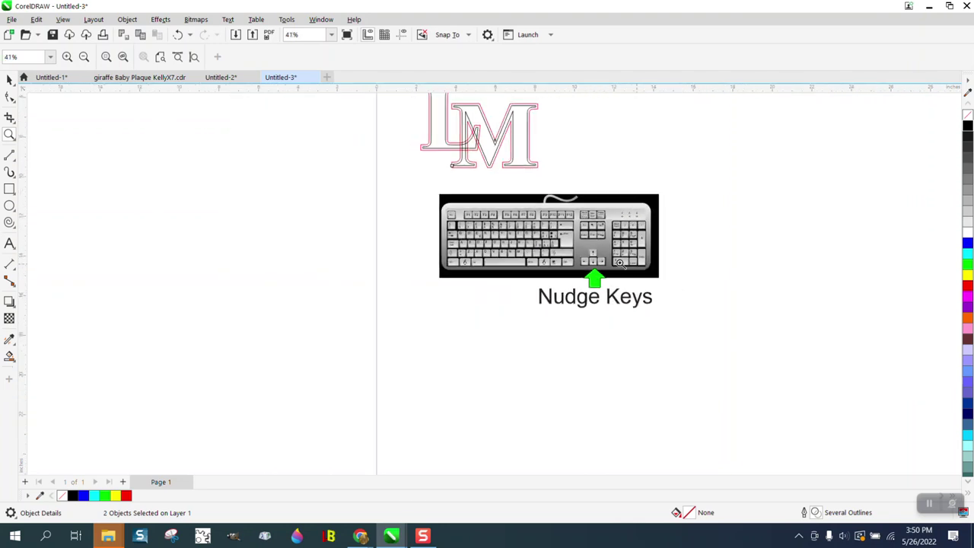
scroll(620, 263, down, 1)
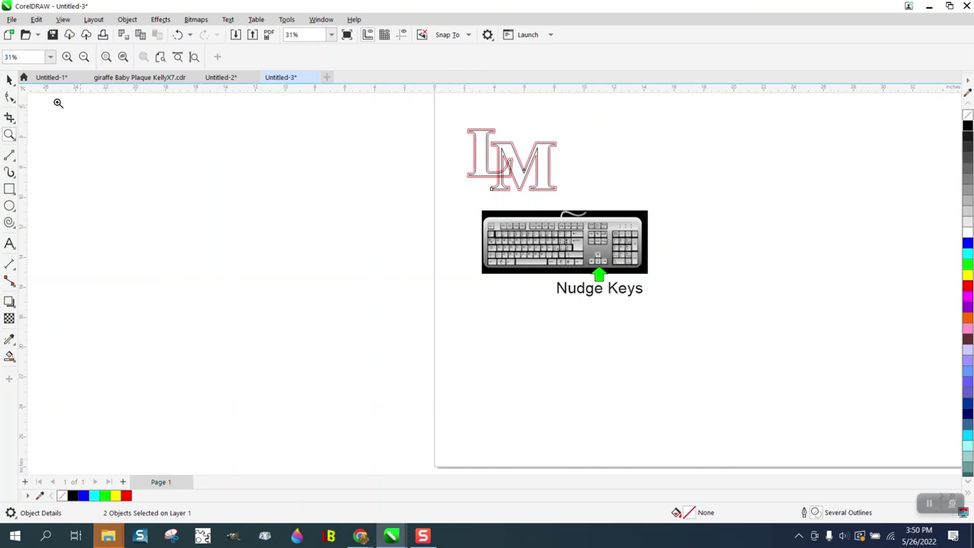
click(9, 79)
drag(446, 116, 563, 196)
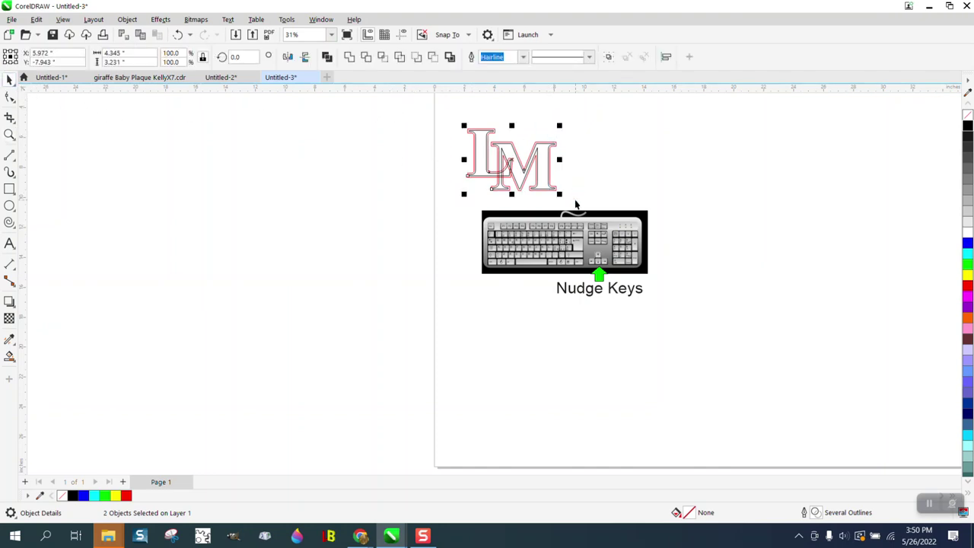
click(251, 164)
text(7)
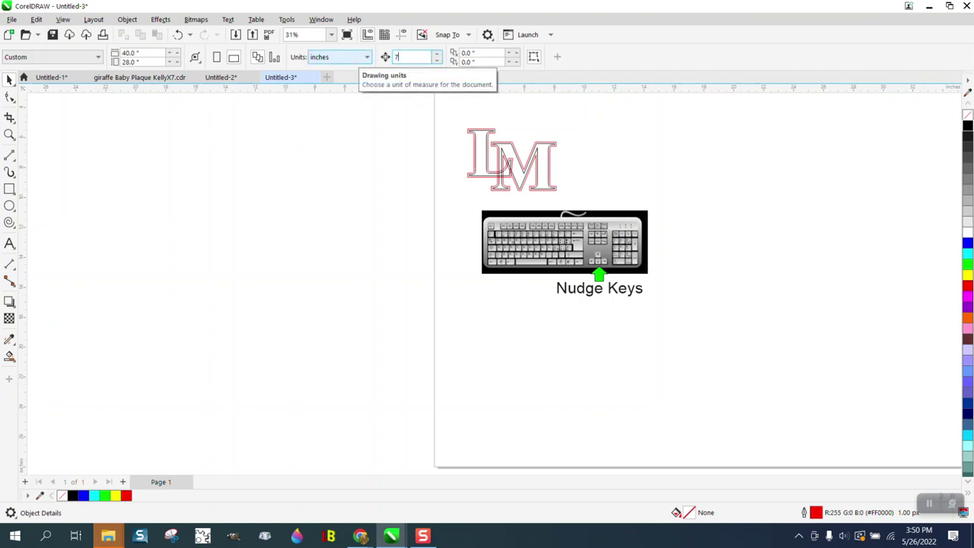
Zoom onto the overlapping LM and Smart Fill the small L/M overlap area.
click(9, 134)
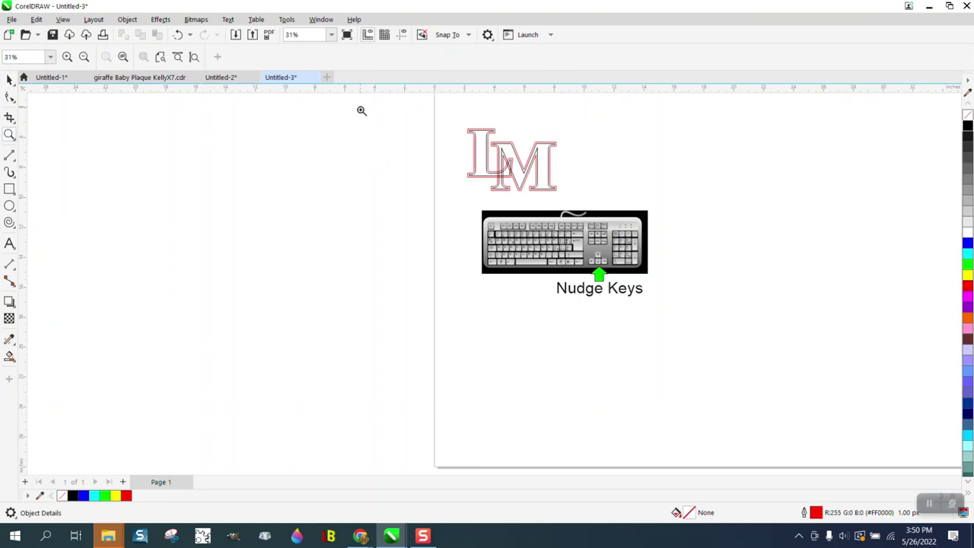
drag(362, 110, 612, 218)
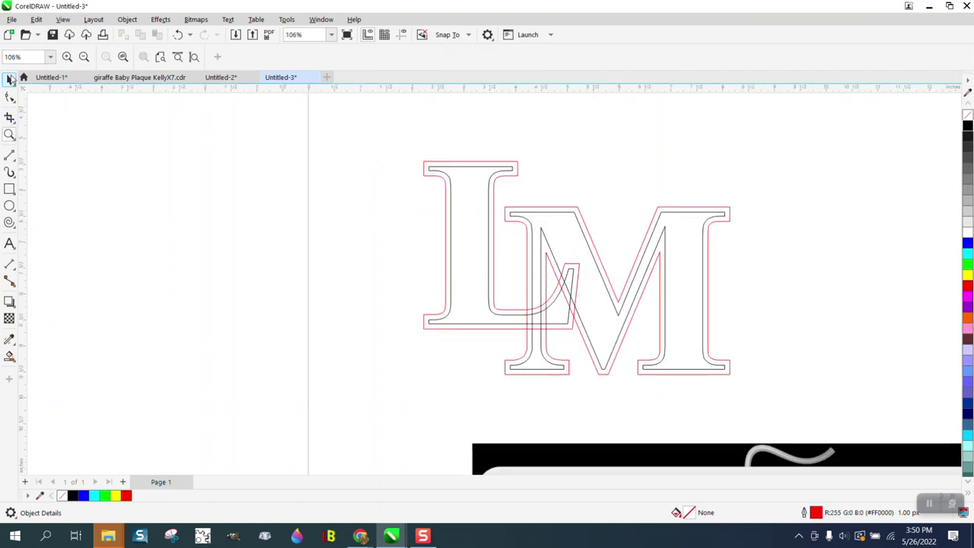
click(9, 79)
click(9, 355)
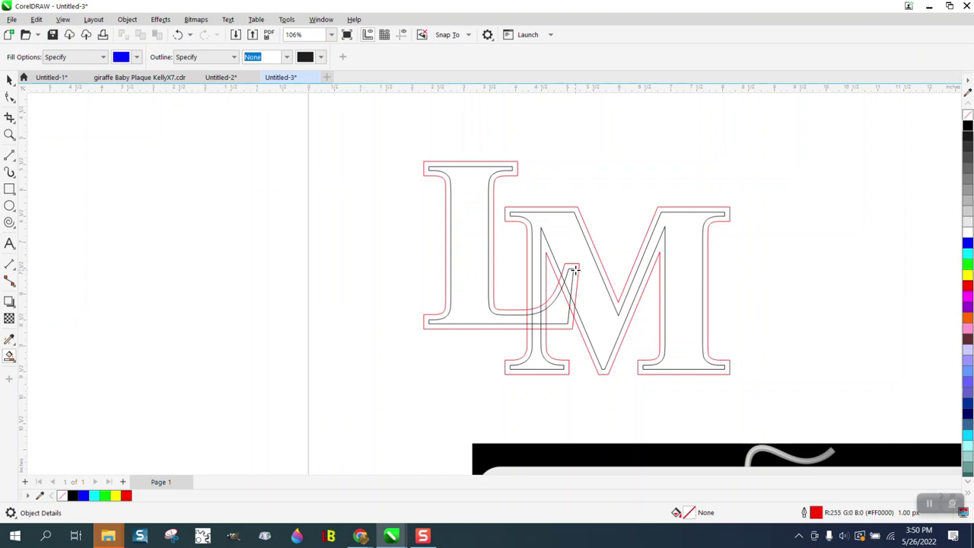
click(575, 268)
key(Delete)
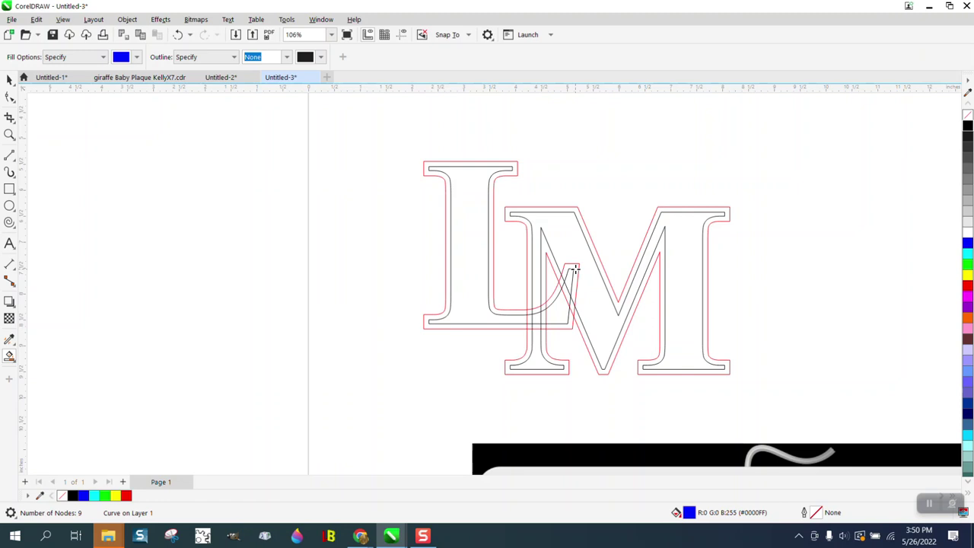
click(575, 268)
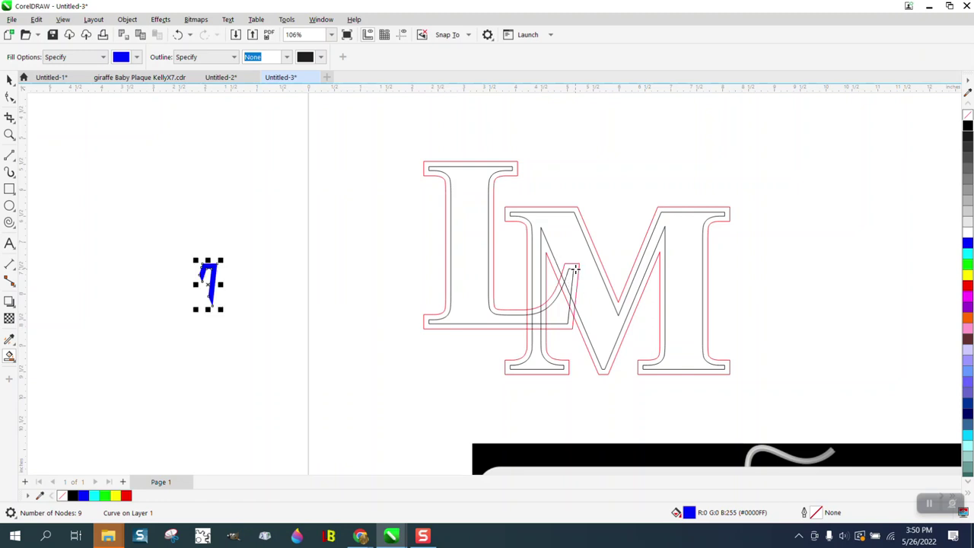
Smart Fill the remaining L/M overlap pieces and the body of the L in blue.
click(562, 283)
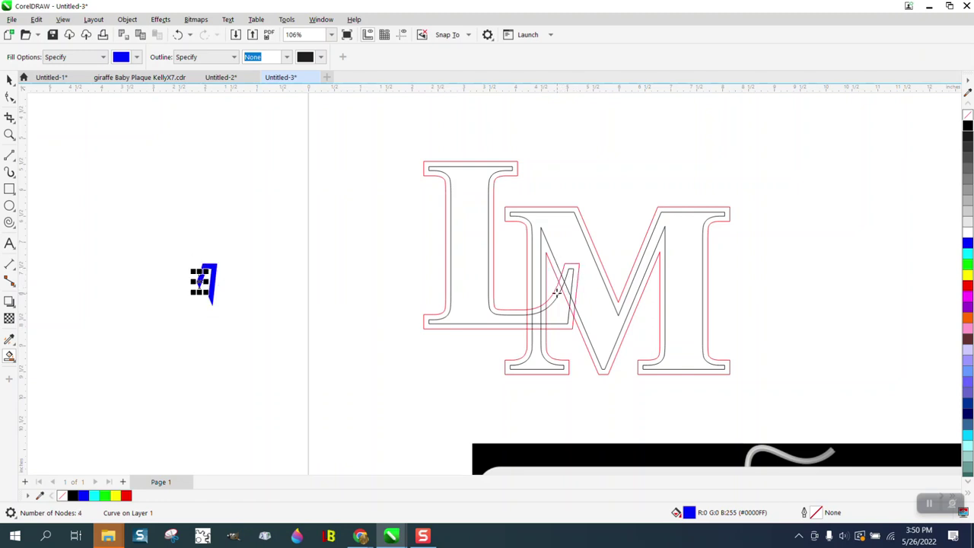
click(554, 295)
click(543, 307)
click(531, 310)
click(528, 312)
click(523, 313)
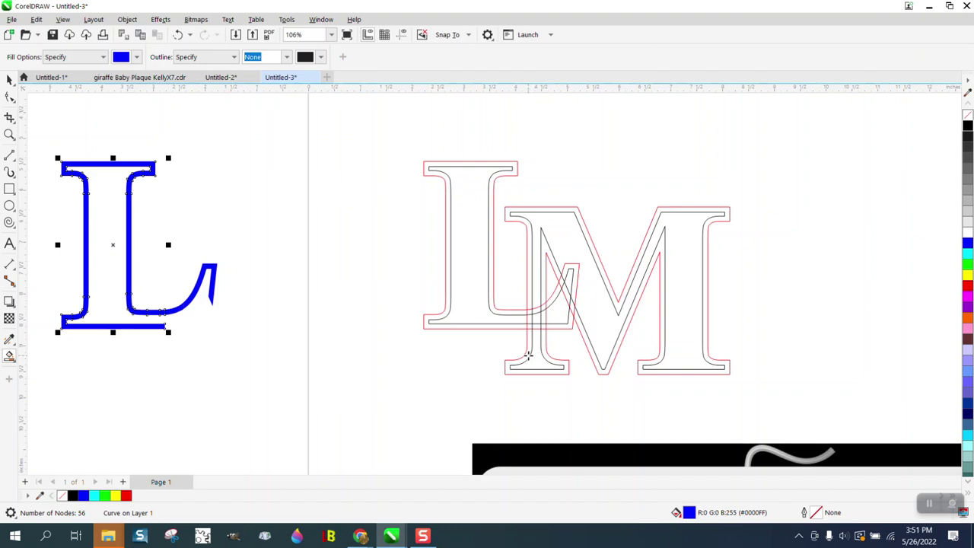
Fill the M's lower-left serif, the four junction gaps and the whole M in blue.
click(528, 356)
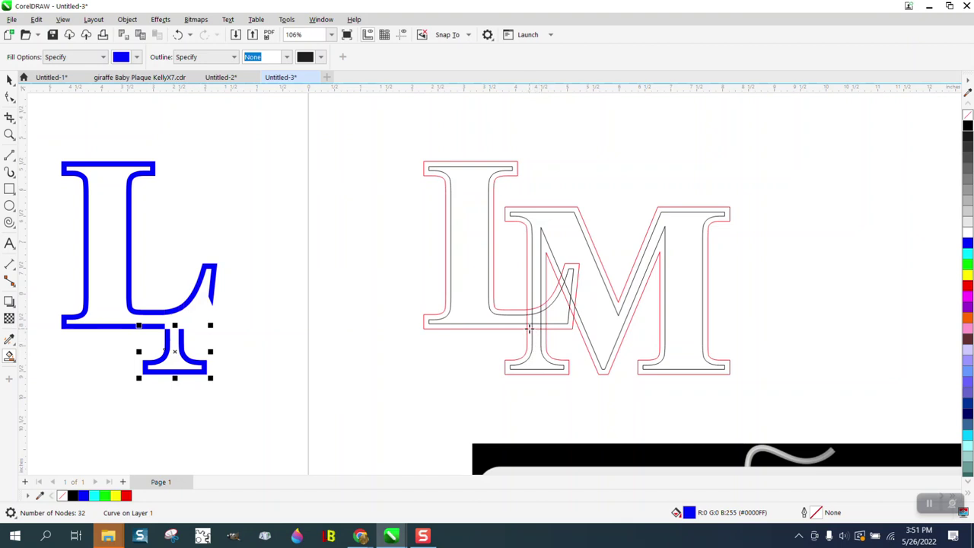
click(530, 327)
click(543, 325)
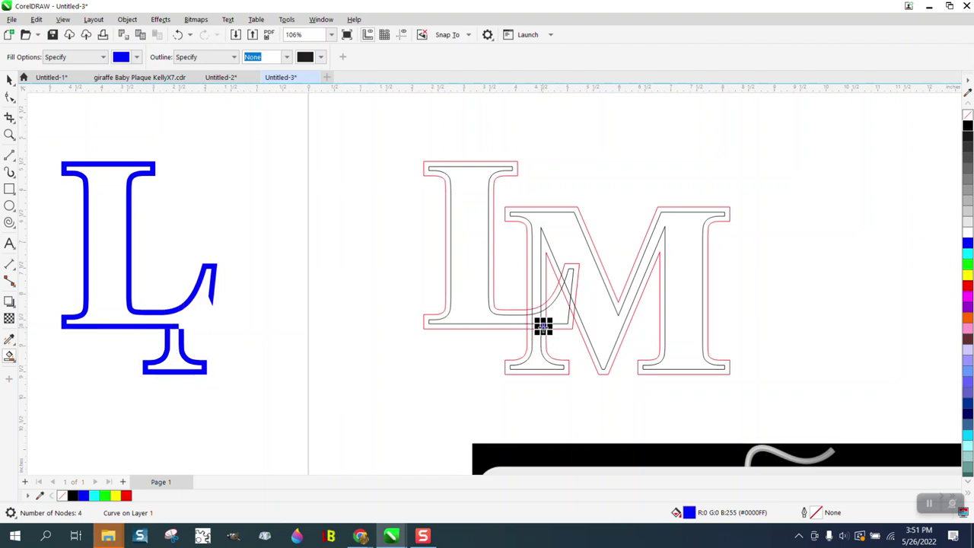
click(557, 324)
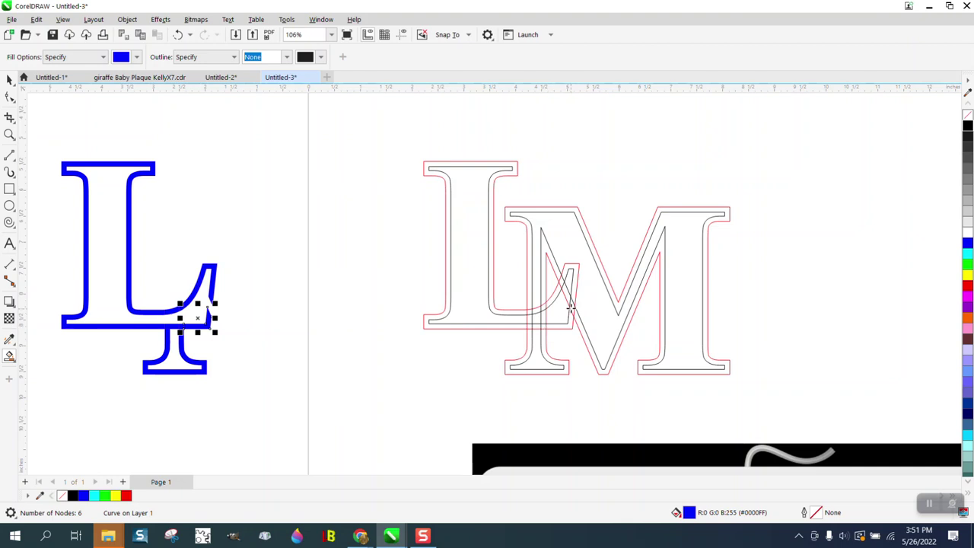
click(571, 308)
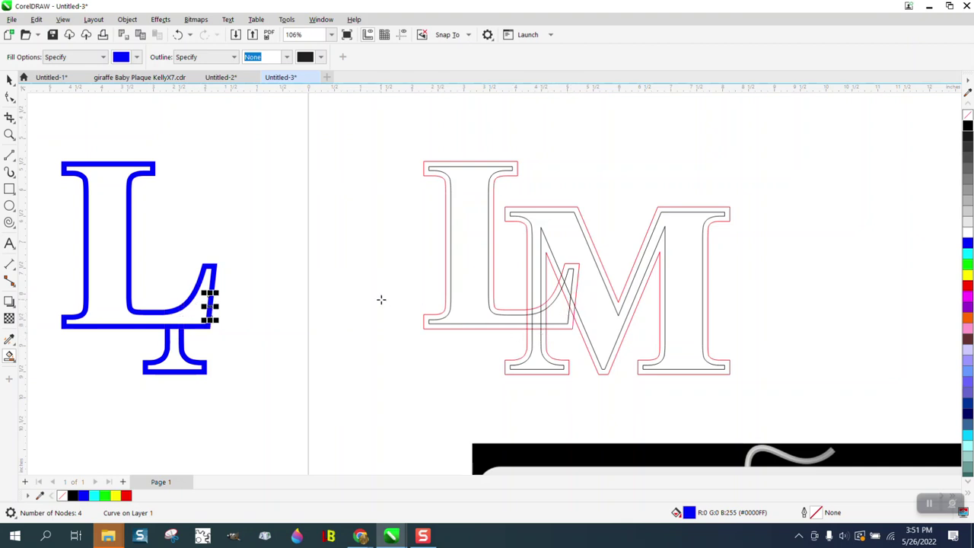
click(529, 270)
Move the blue M onto the L, outline all pieces in thin black with no fill, and combine them.
key(shift+Left)
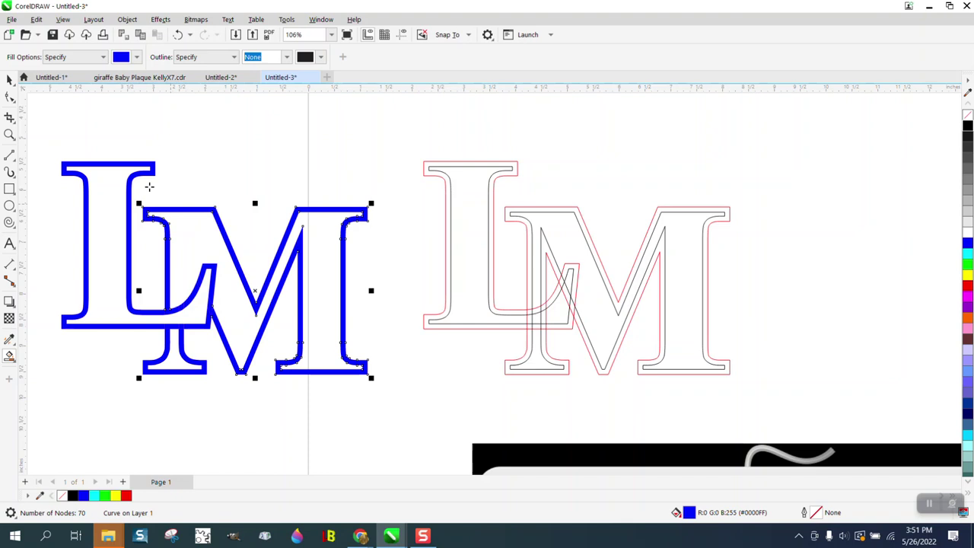
click(9, 80)
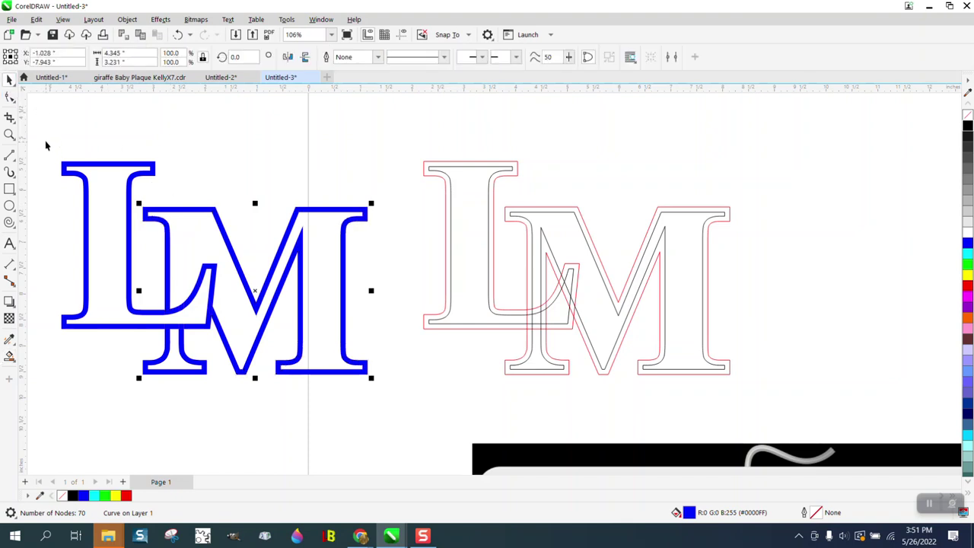
drag(45, 144, 358, 402)
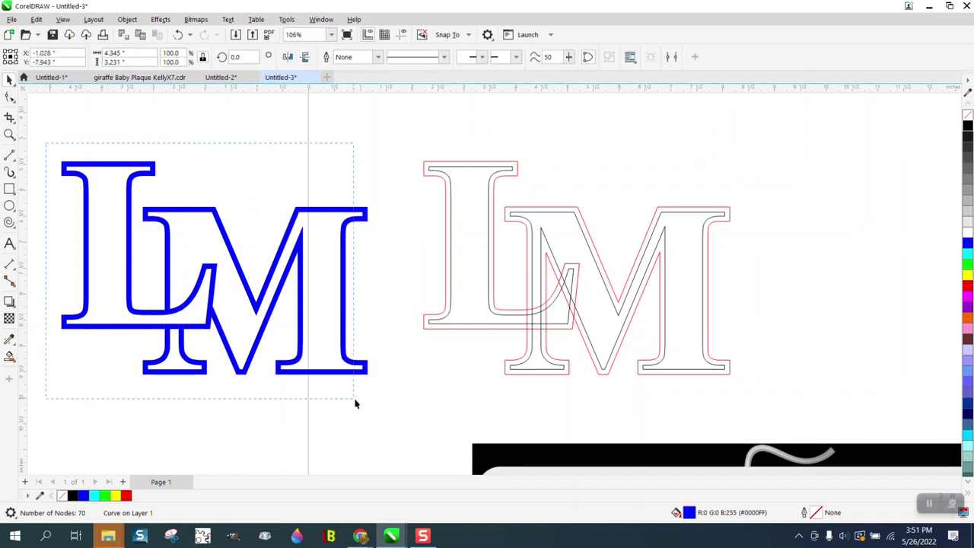
click(967, 116)
right_click(968, 127)
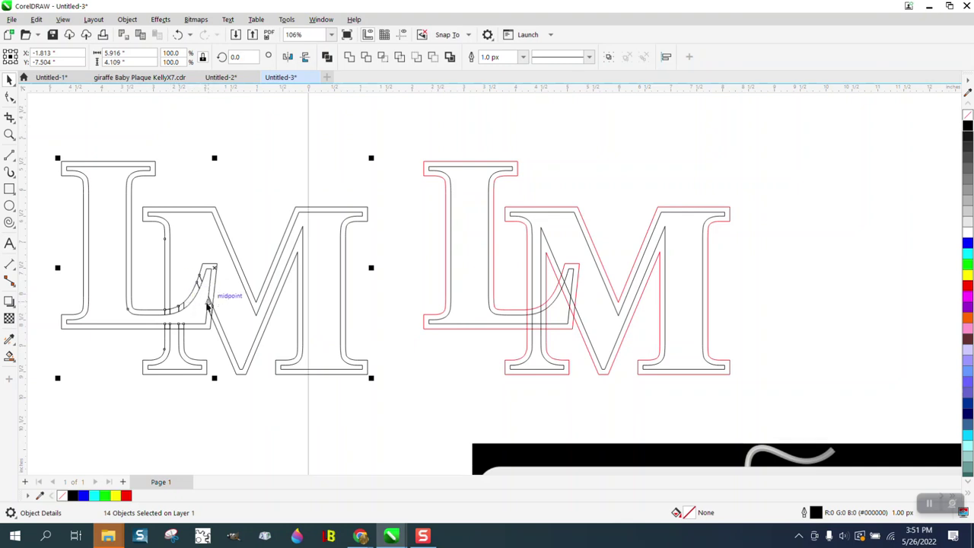
mouse_move(44, 140)
mouse_down()
mouse_move(307, 381)
mouse_move(384, 396)
mouse_up()
click(353, 58)
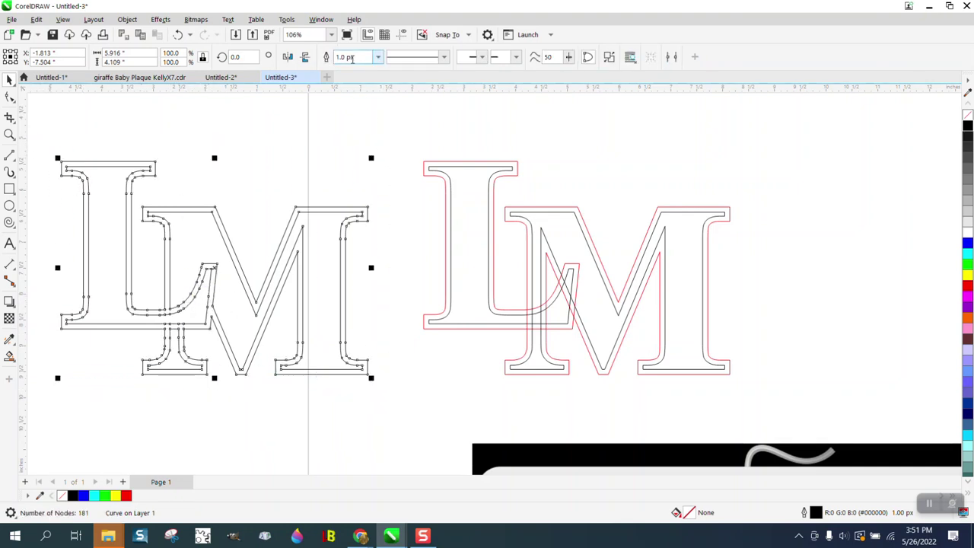
Smart Fill the combined LM shape blue.
click(392, 158)
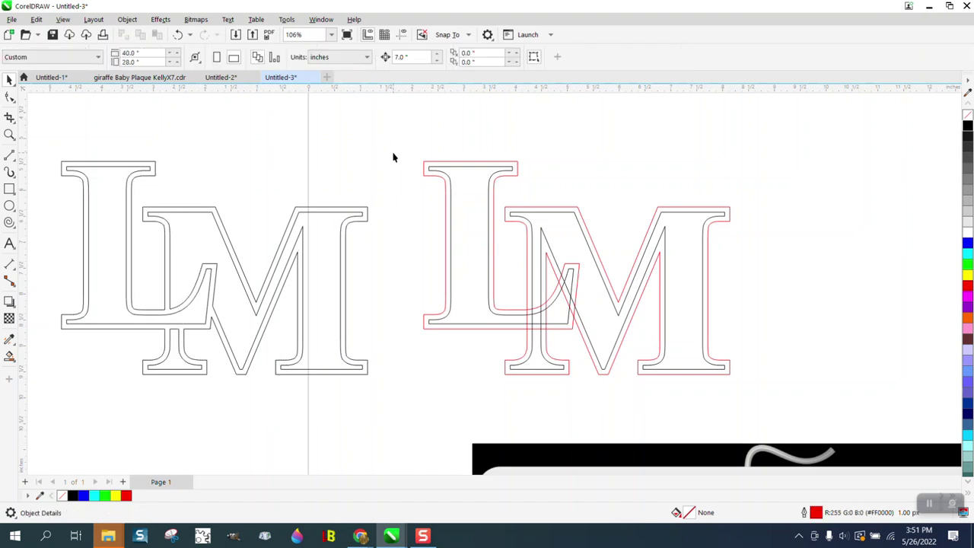
click(10, 356)
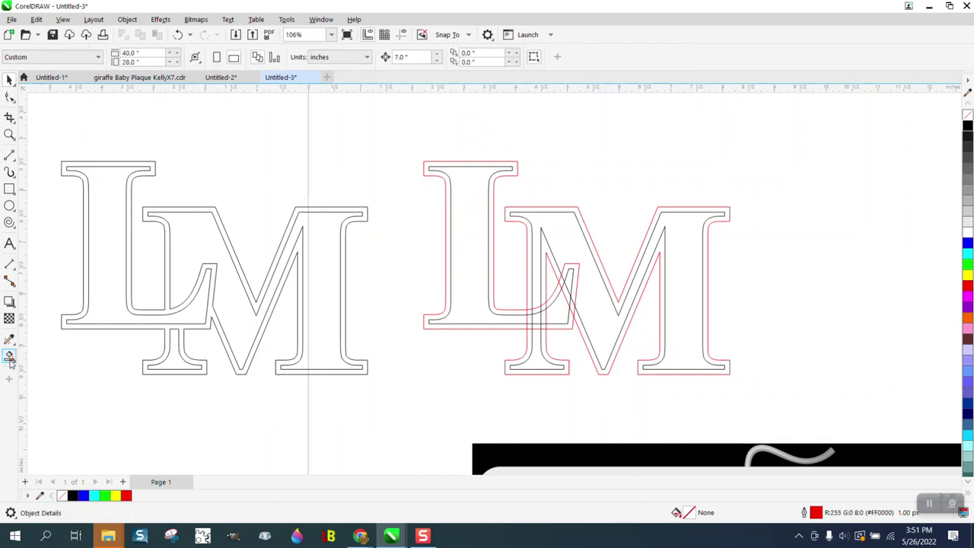
click(84, 327)
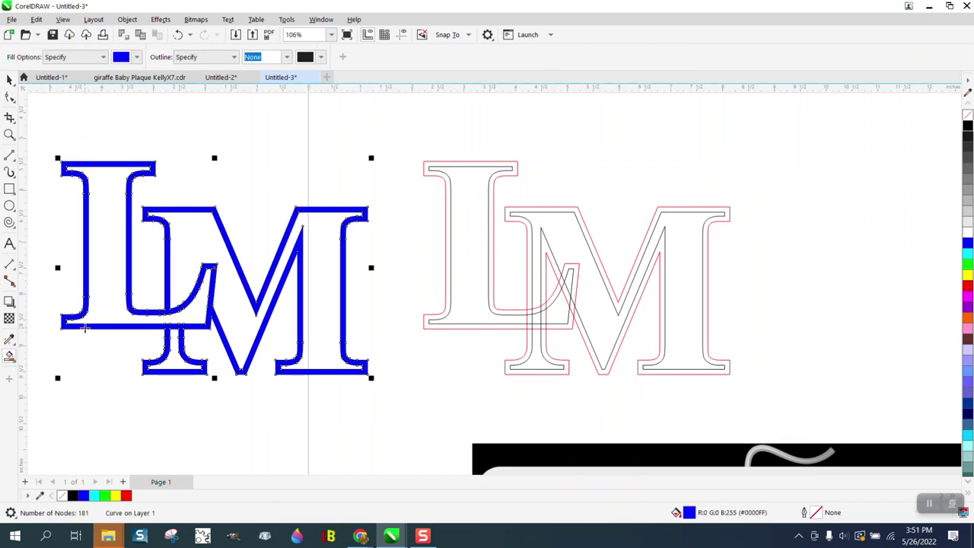
click(177, 34)
click(177, 35)
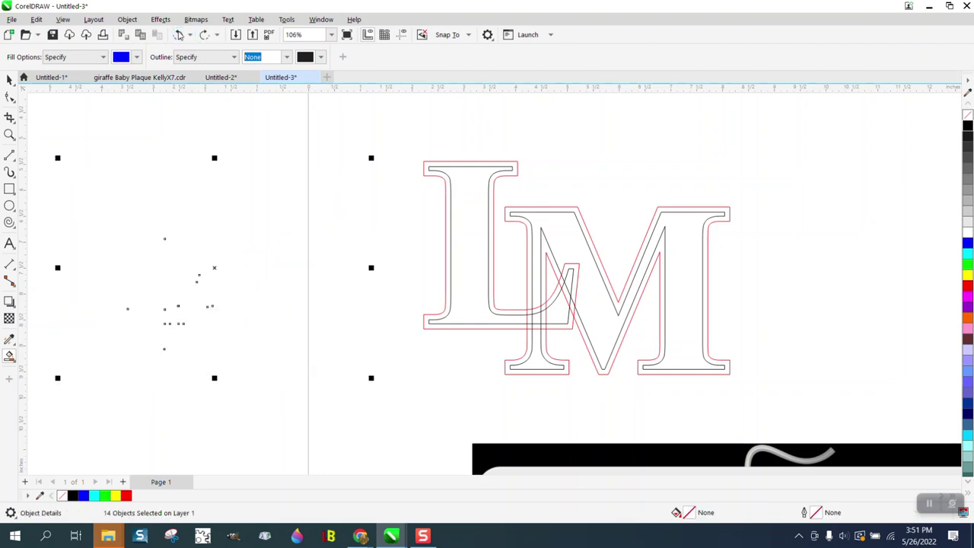
Combine the blue L and M into one curve, removing then restoring its outline.
click(9, 79)
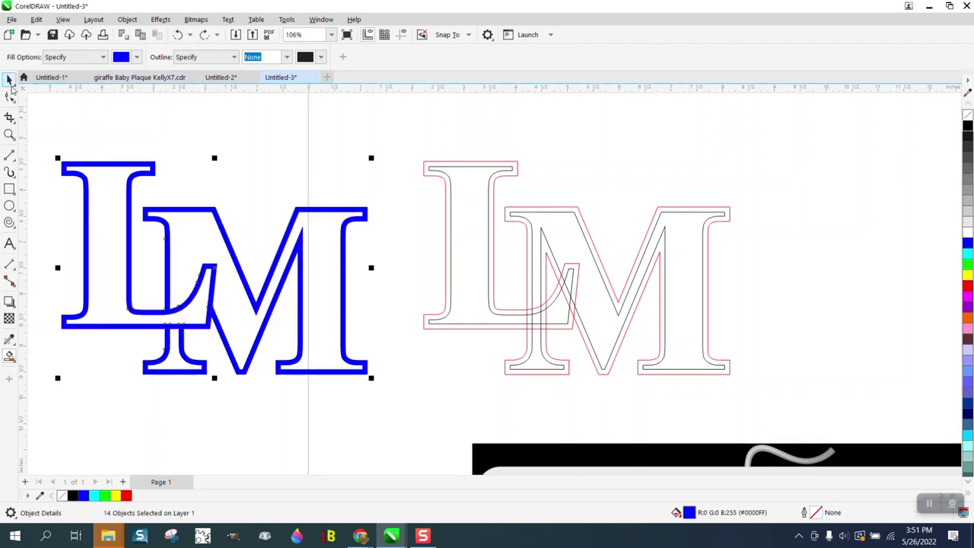
drag(48, 131, 394, 412)
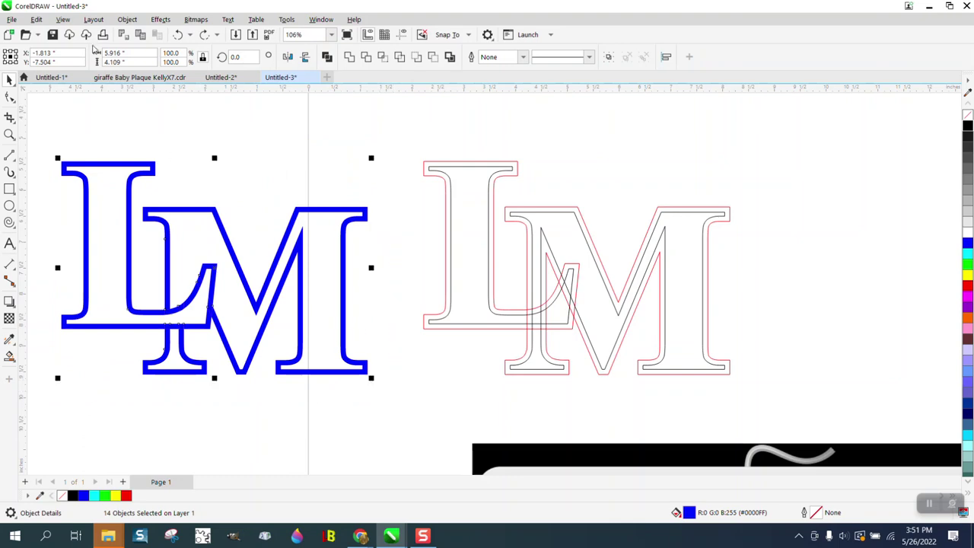
click(128, 19)
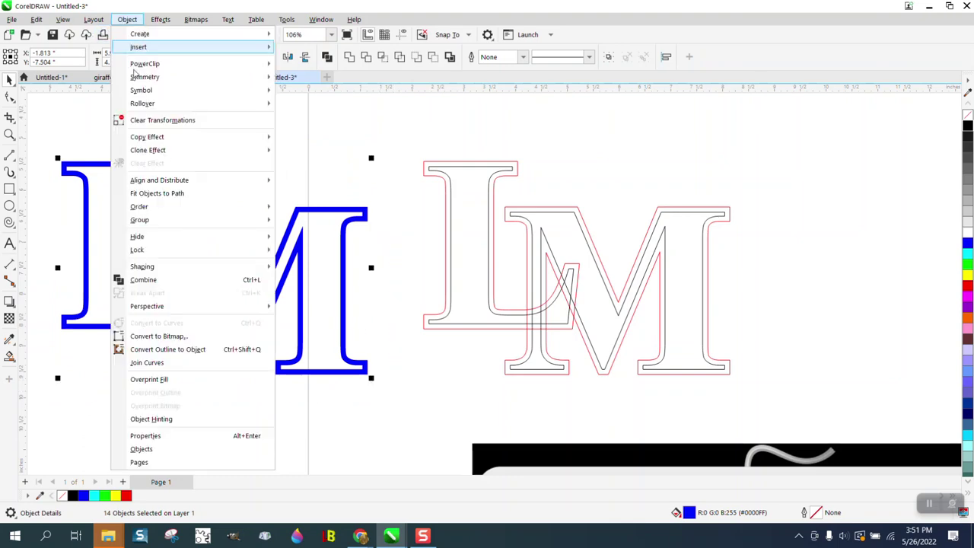
click(145, 279)
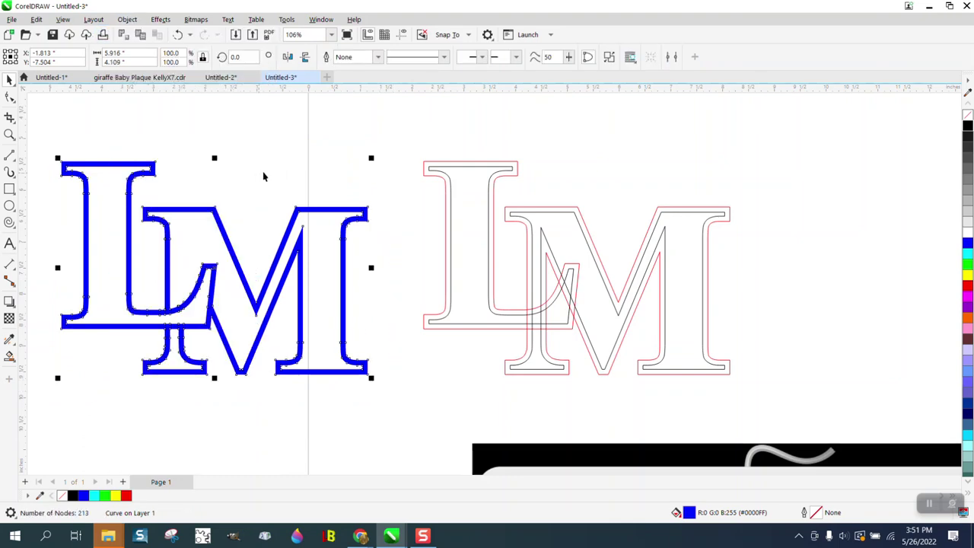
right_click(967, 115)
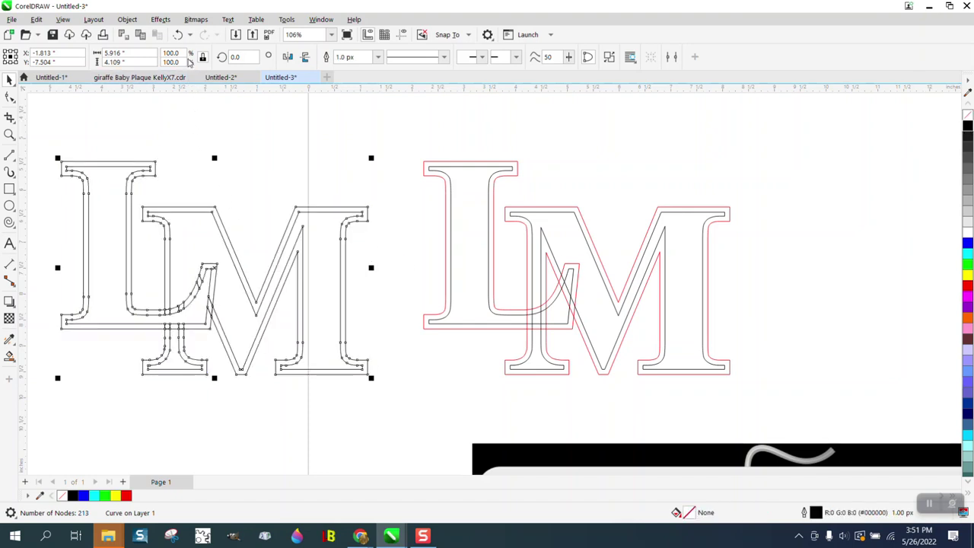
click(180, 36)
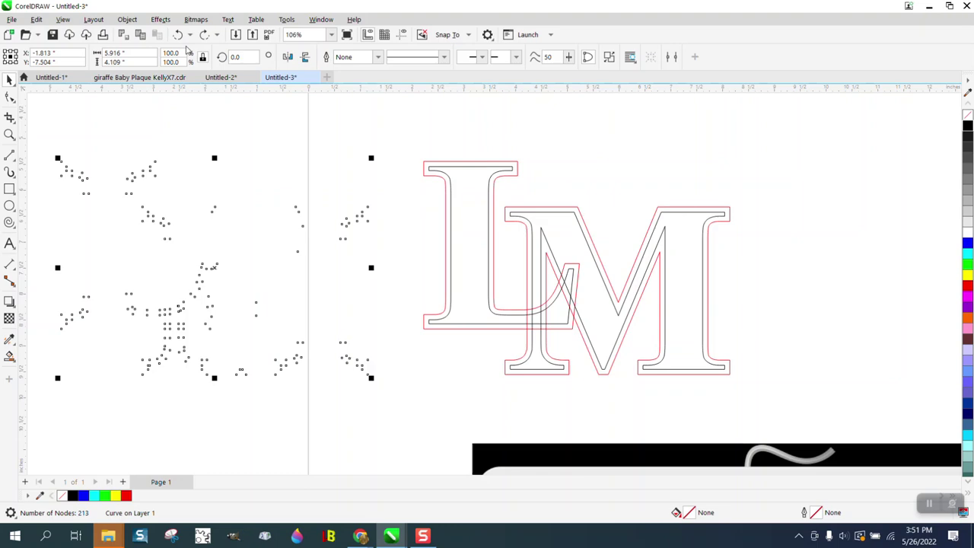
click(178, 35)
Zoom in closely to inspect the L/M junction of the blue monogram.
click(9, 133)
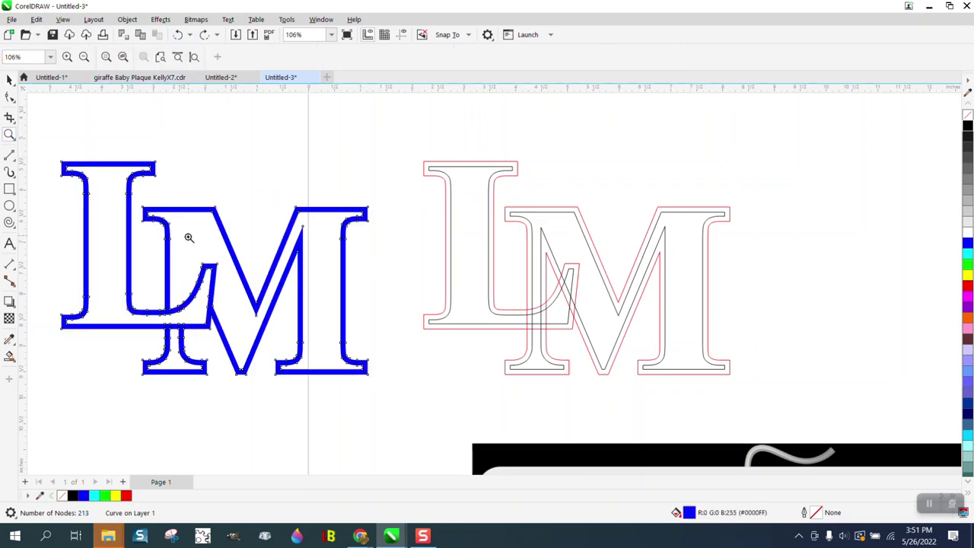
drag(203, 299, 225, 315)
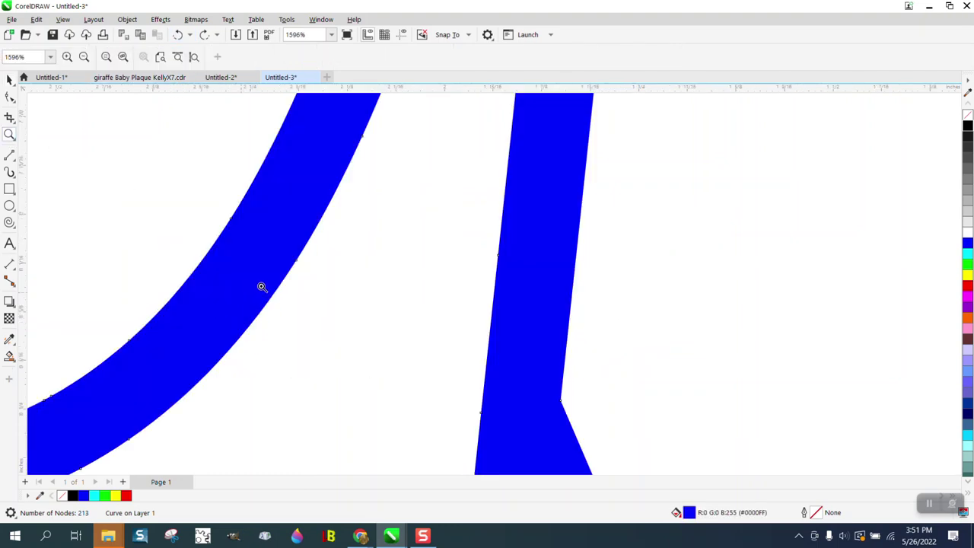
scroll(381, 312, down, 3)
scroll(401, 315, down, 3)
scroll(381, 309, down, 2)
scroll(358, 301, down, 1)
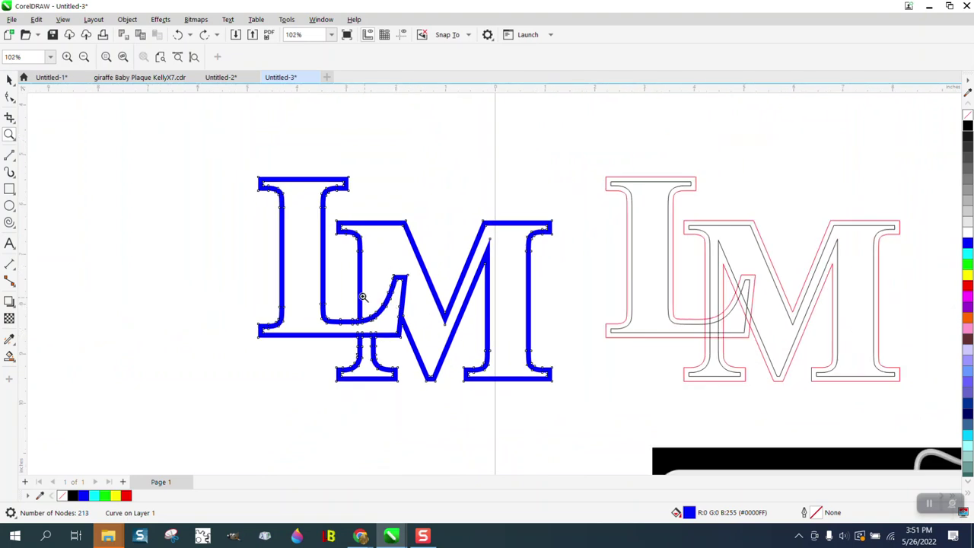
scroll(337, 294, down, 1)
click(9, 79)
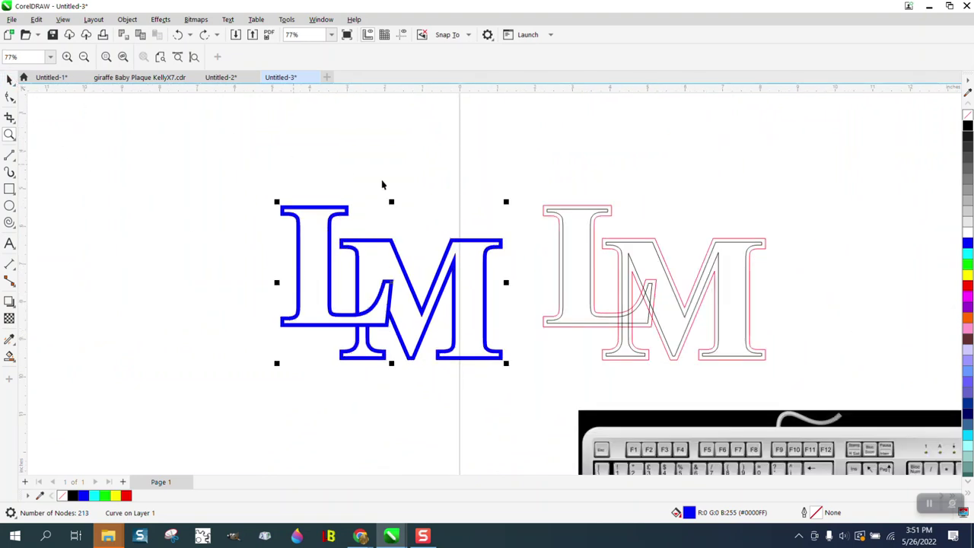
Set the Smart Fill colour to green, fill the L interior and an overlap piece, and shift both onto the blue LM.
click(10, 356)
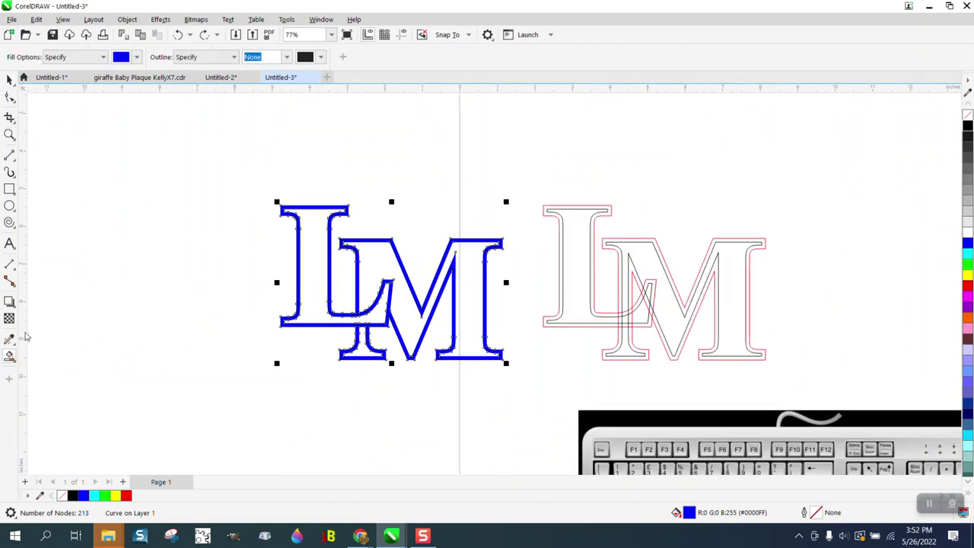
click(137, 58)
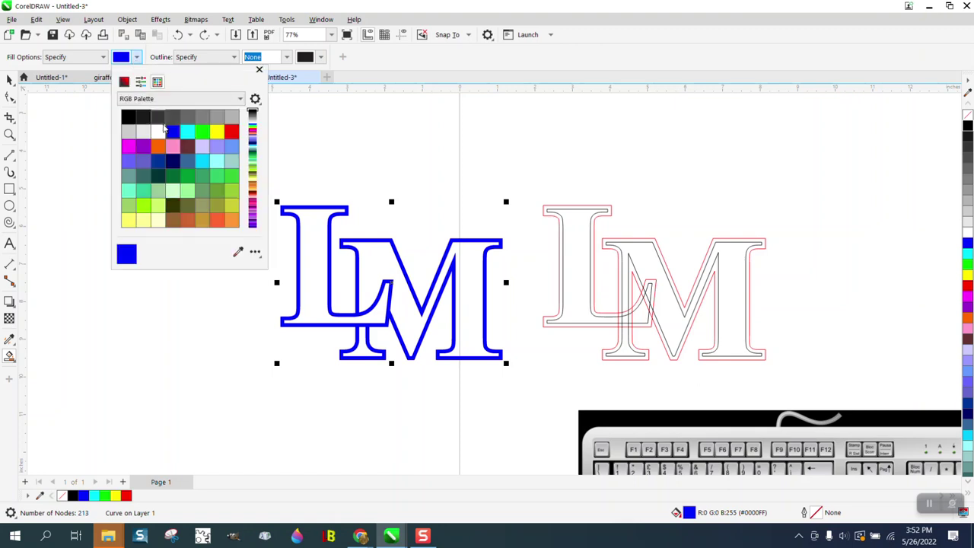
click(202, 133)
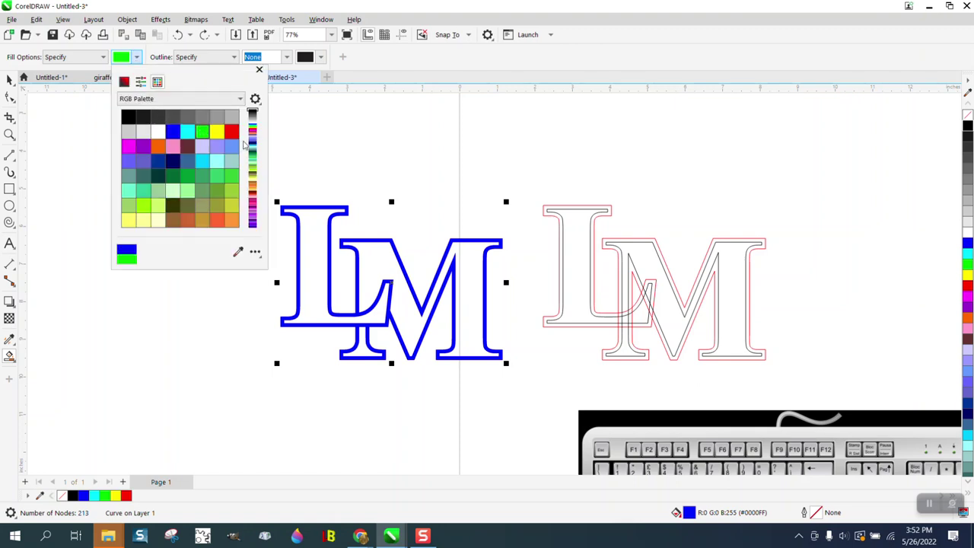
click(575, 228)
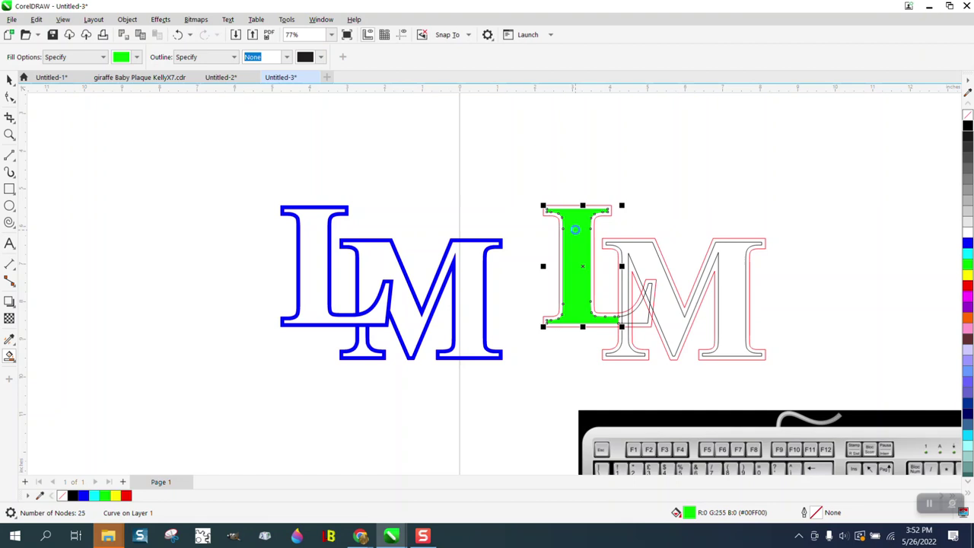
key(shift+Left)
click(640, 314)
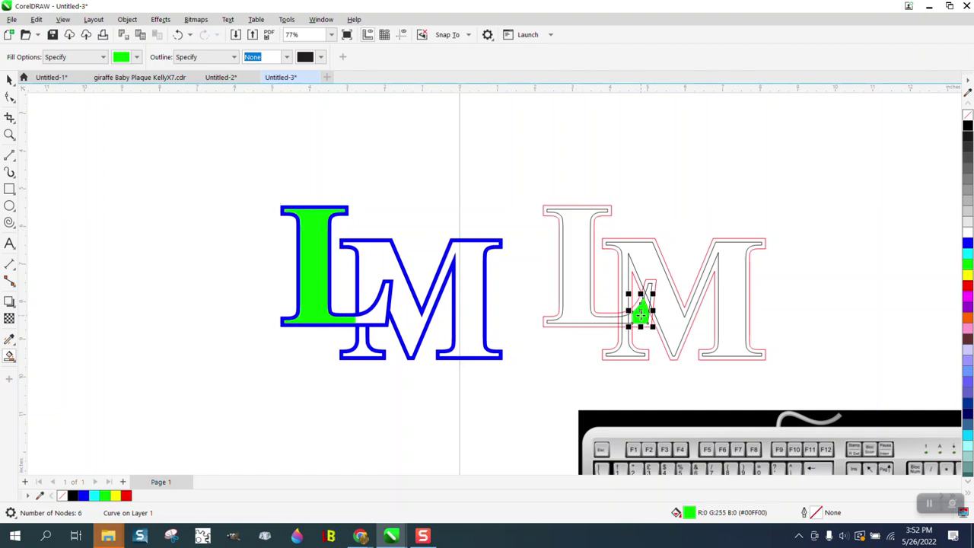
key(shift+Left)
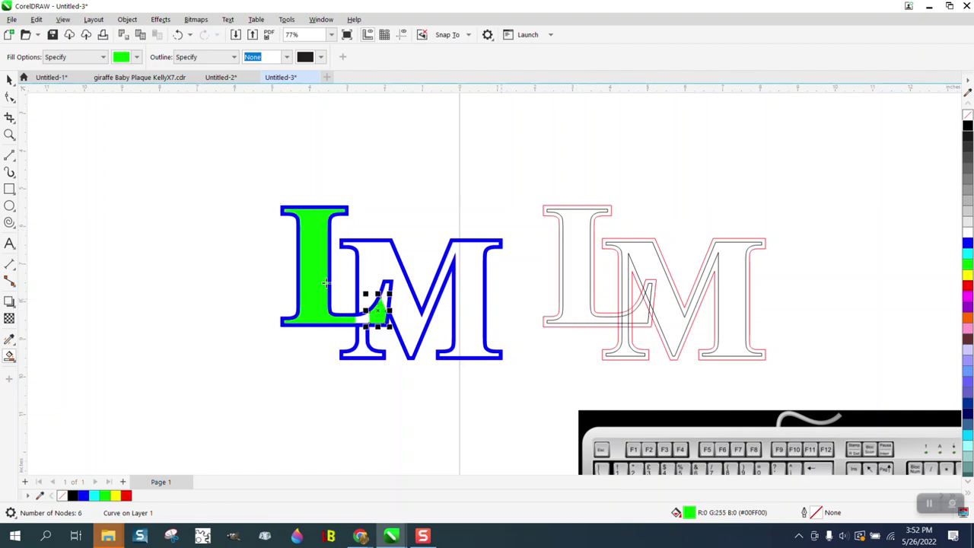
Zoom into the L/M overlap and fill the overlap regions and the M's interior green.
click(10, 135)
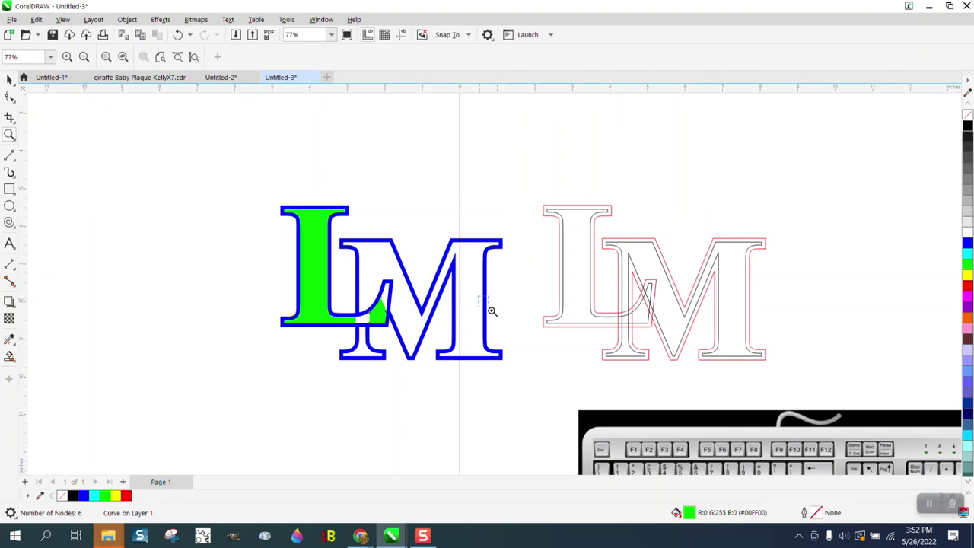
drag(491, 312, 727, 357)
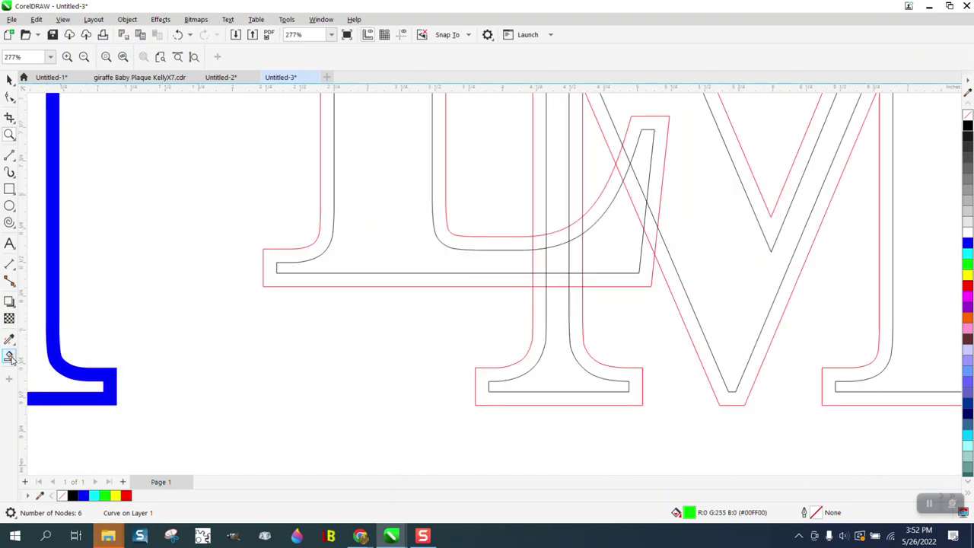
click(10, 356)
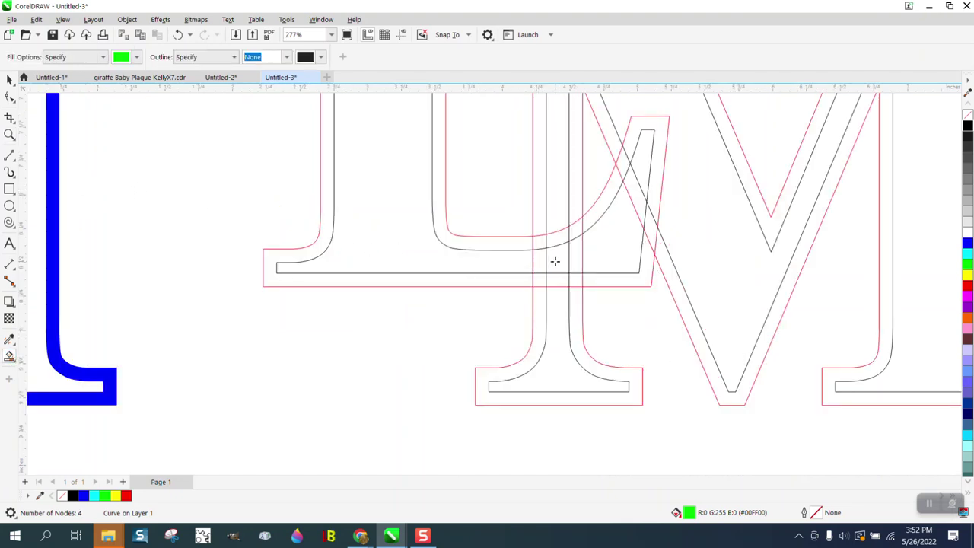
scroll(575, 259, down, 3)
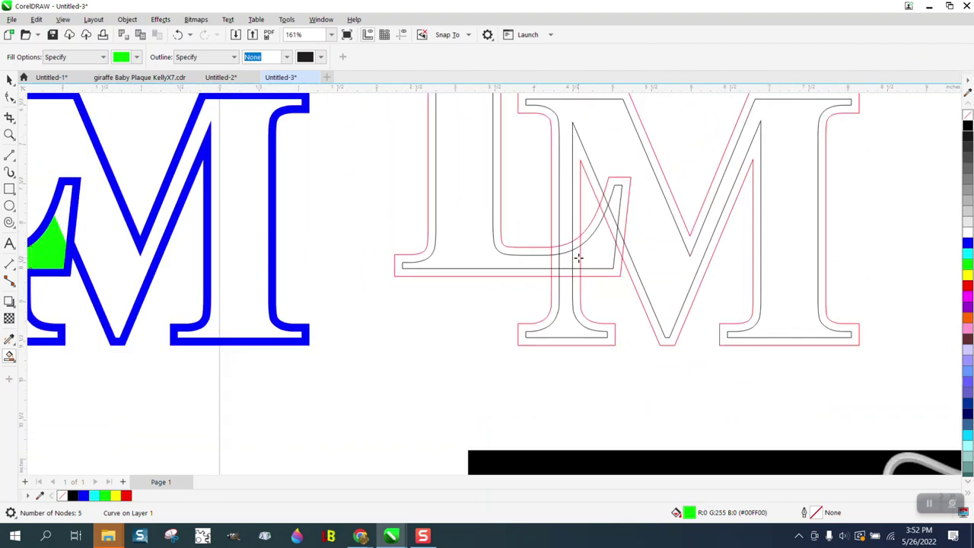
scroll(578, 258, down, 2)
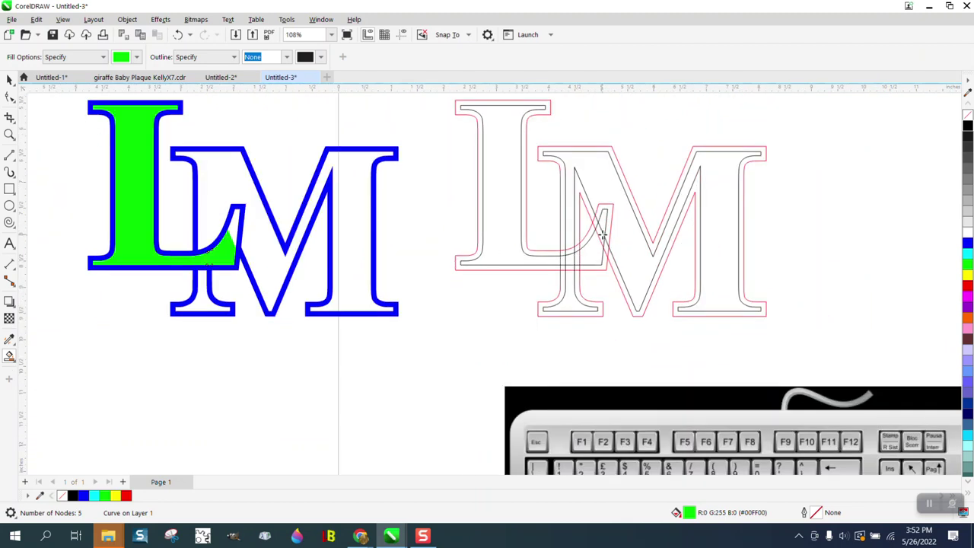
click(602, 236)
click(601, 226)
click(593, 176)
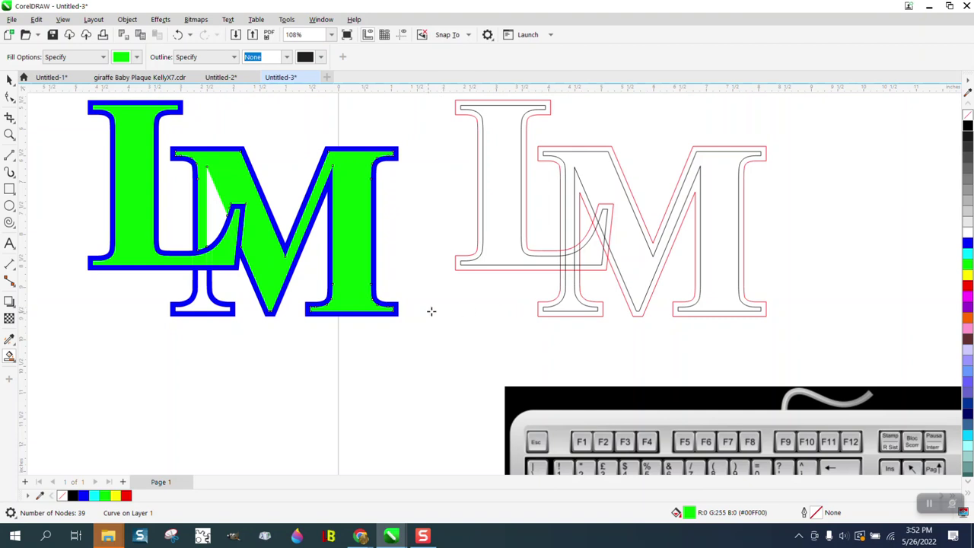
Refill the M's interior and lower-left serif green after undoing the first attempt.
click(202, 307)
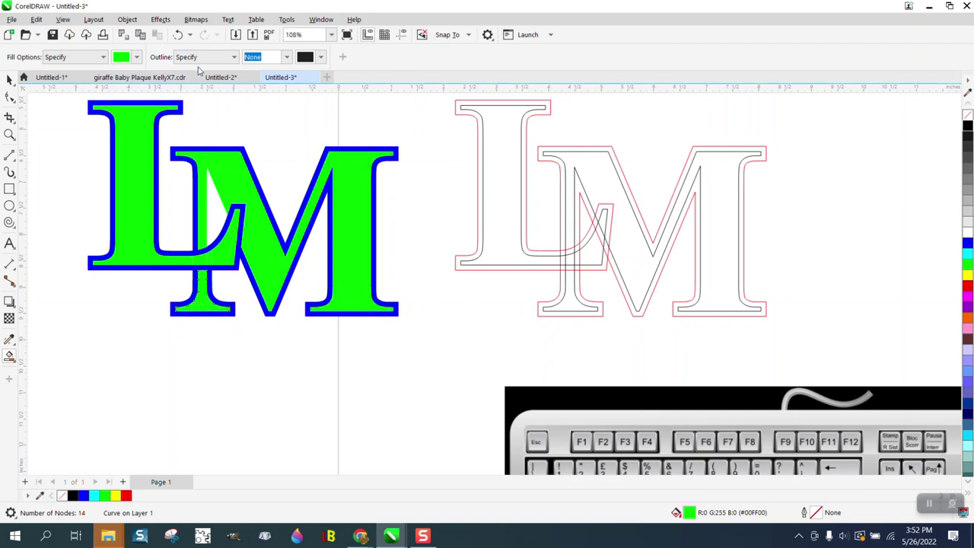
click(178, 35)
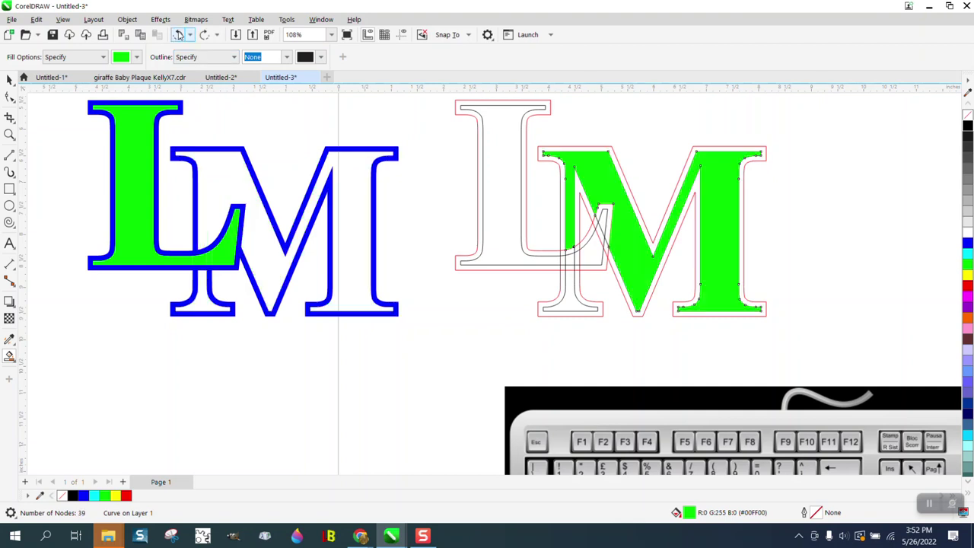
click(223, 196)
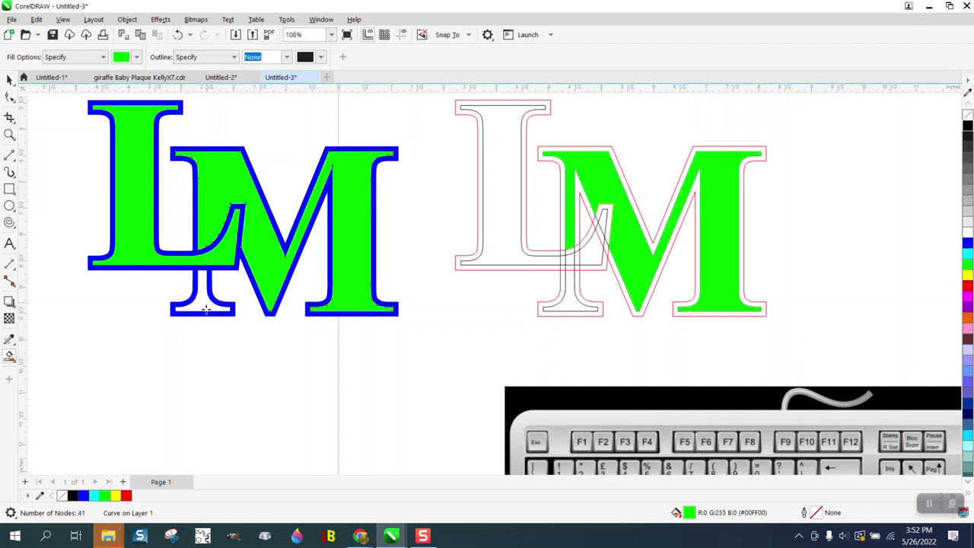
click(206, 308)
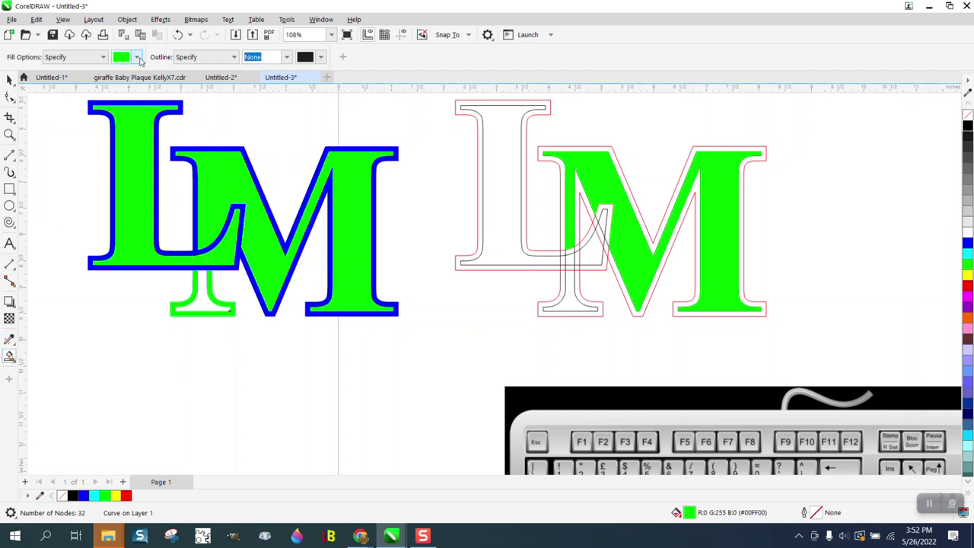
Fill the L's crossing outline strip blue, then refill the M's lower serif green.
click(137, 57)
click(173, 132)
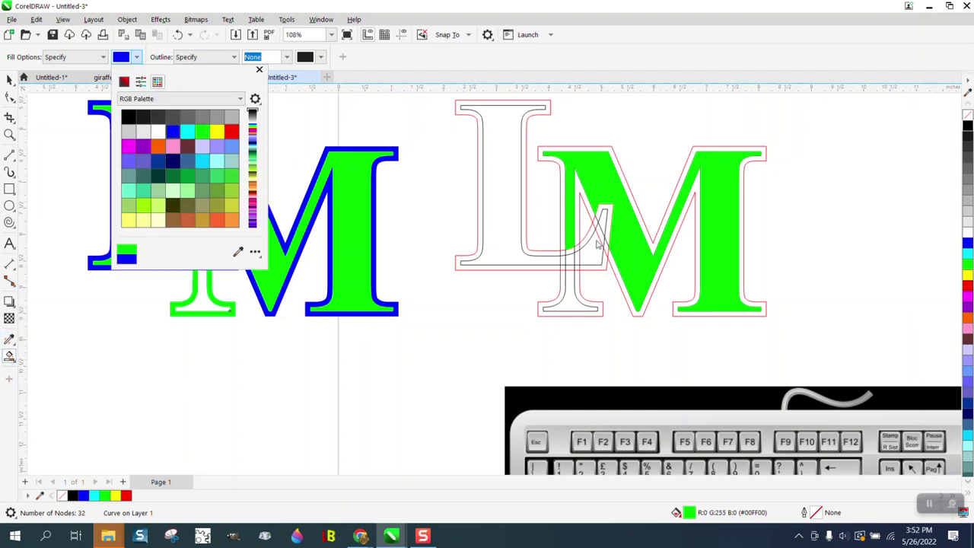
click(578, 223)
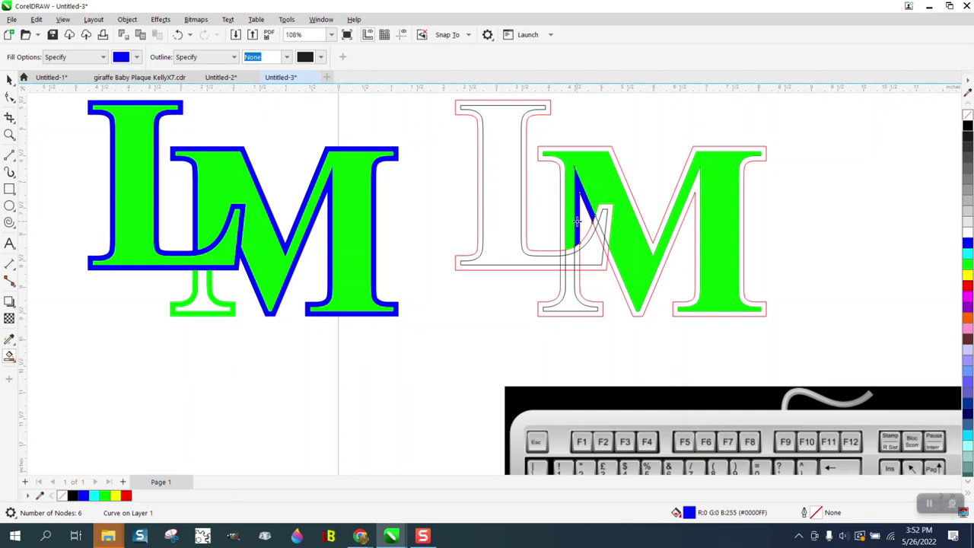
click(578, 281)
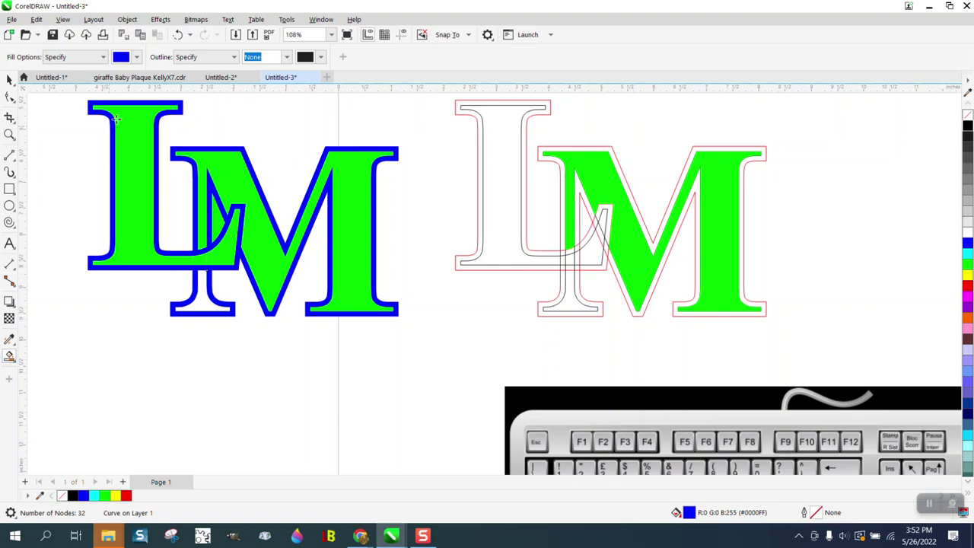
click(137, 57)
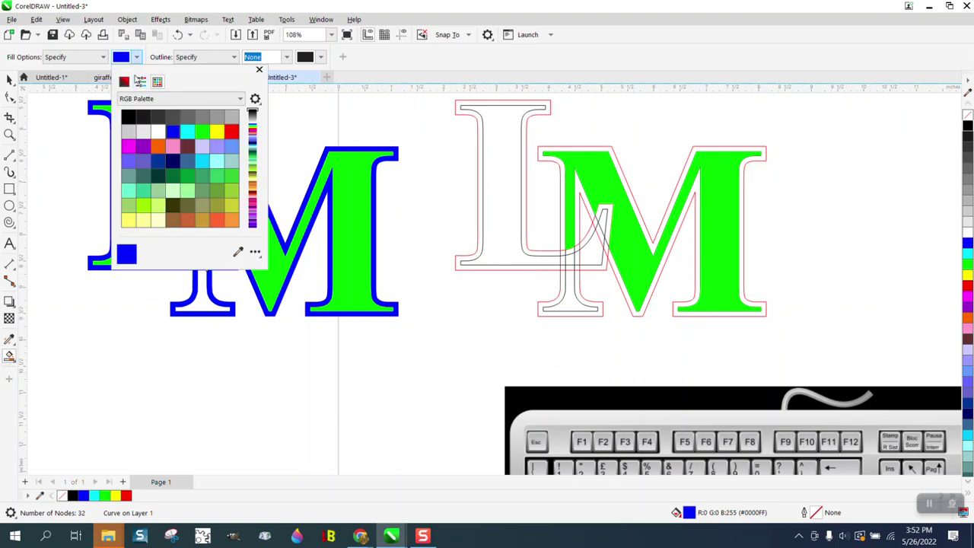
click(202, 132)
click(202, 303)
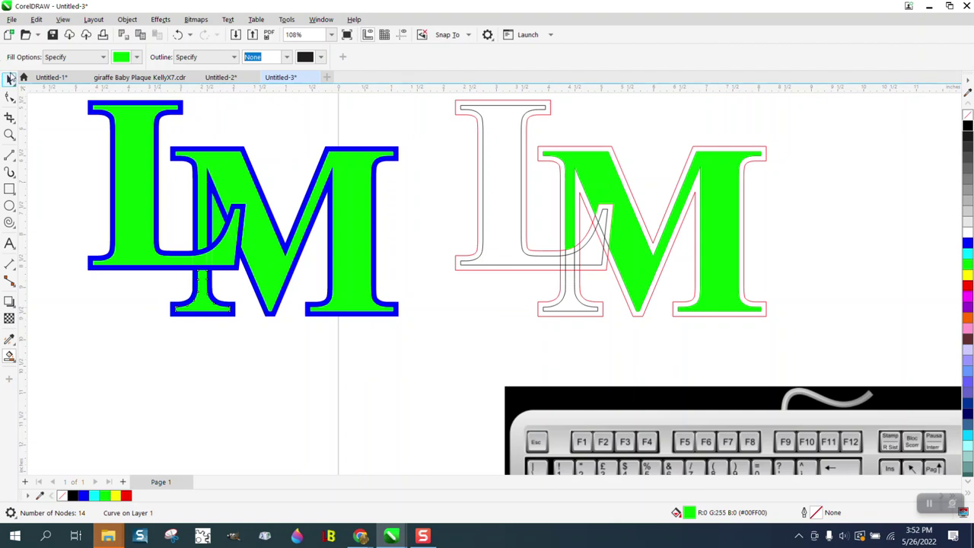
Delete the M's green fill and Smart Fill the M's interior green again.
click(10, 97)
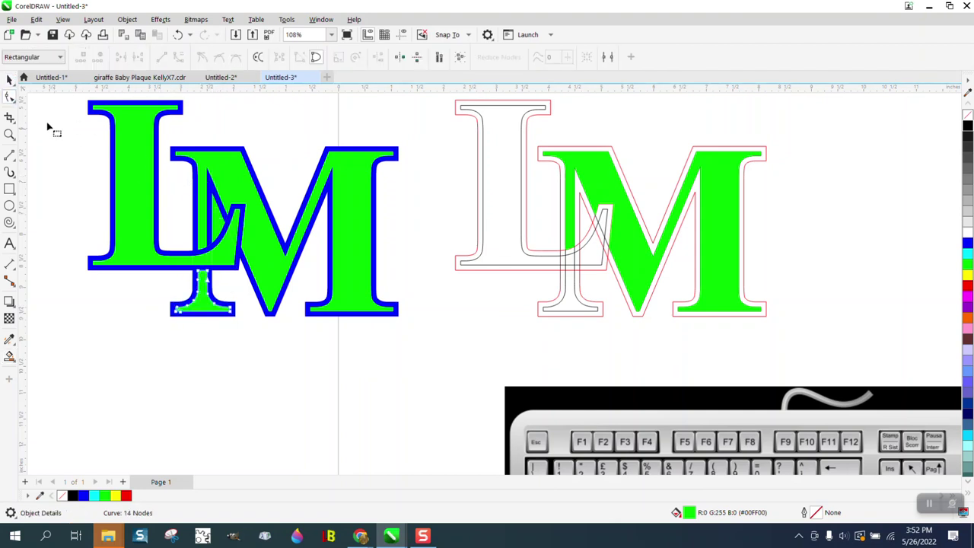
click(11, 80)
click(217, 216)
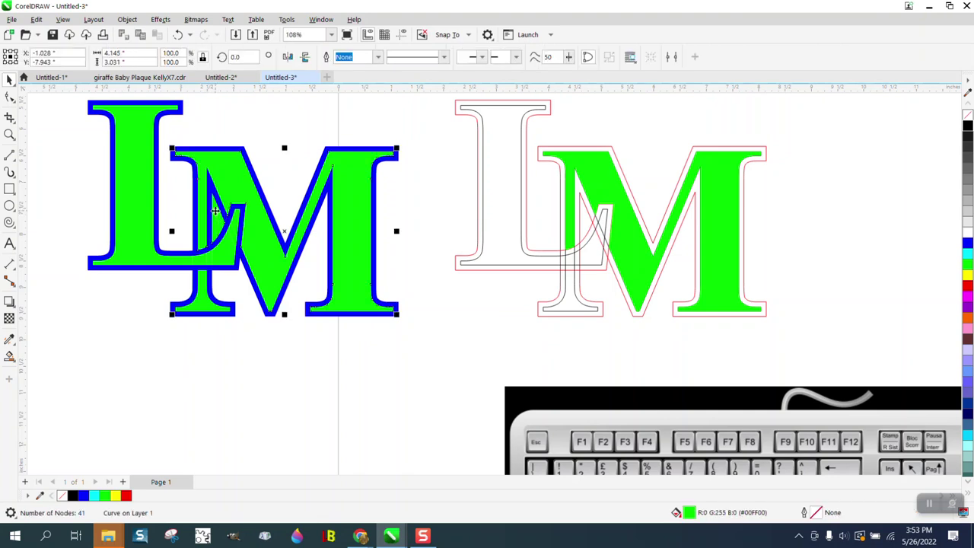
key(Delete)
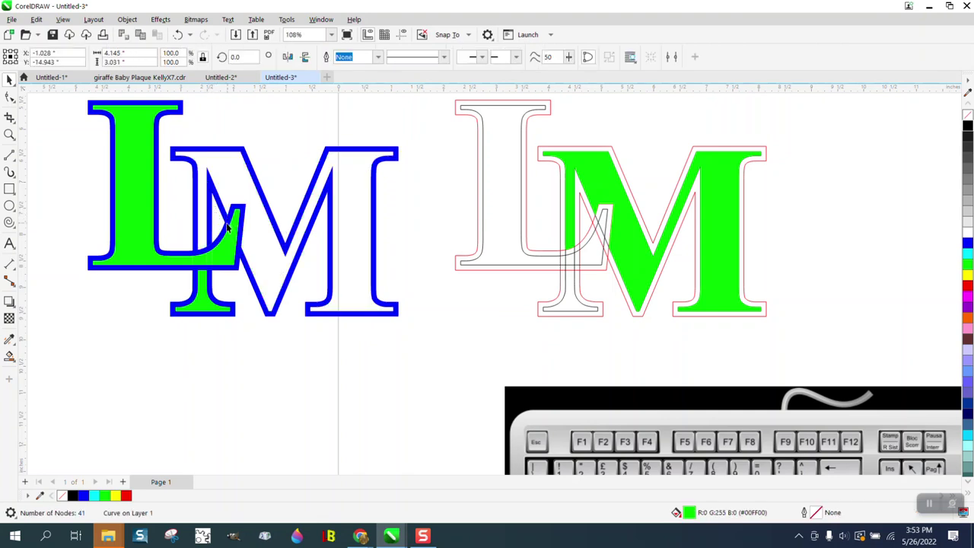
click(11, 358)
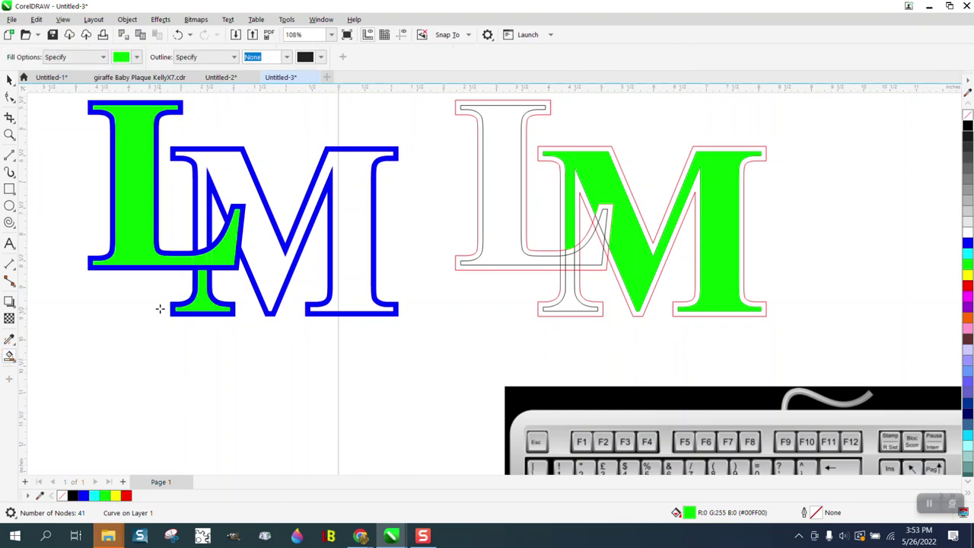
click(235, 192)
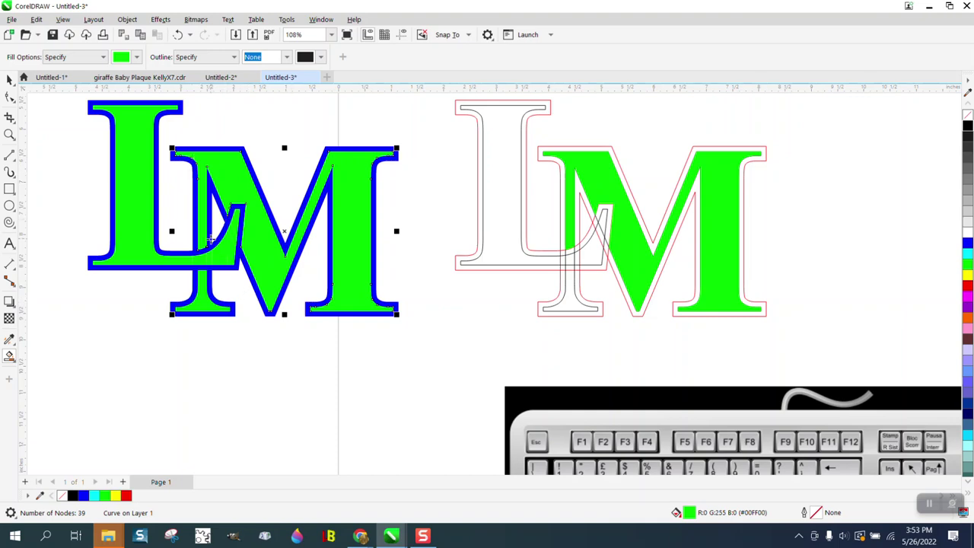
click(9, 80)
key(F3)
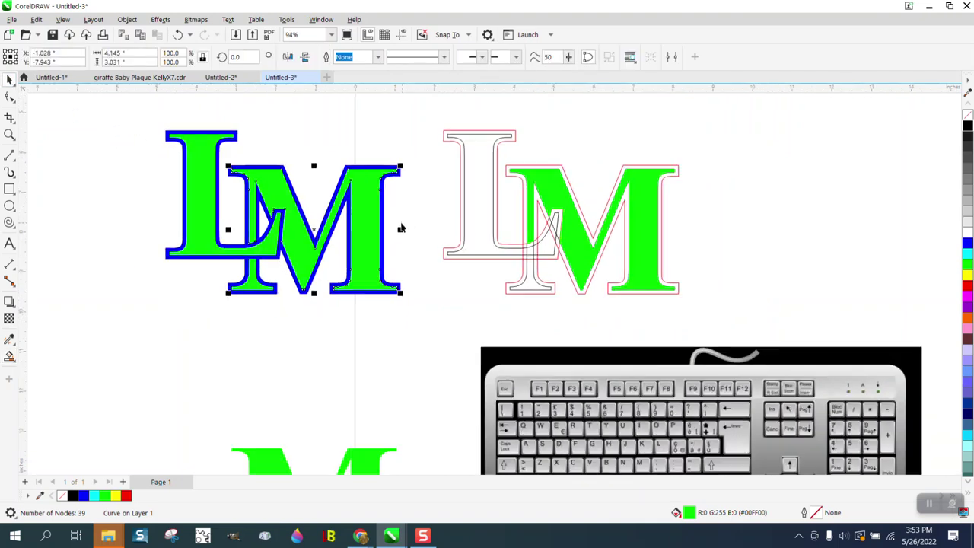
scroll(433, 222, down, 1)
scroll(433, 222, down, 1)
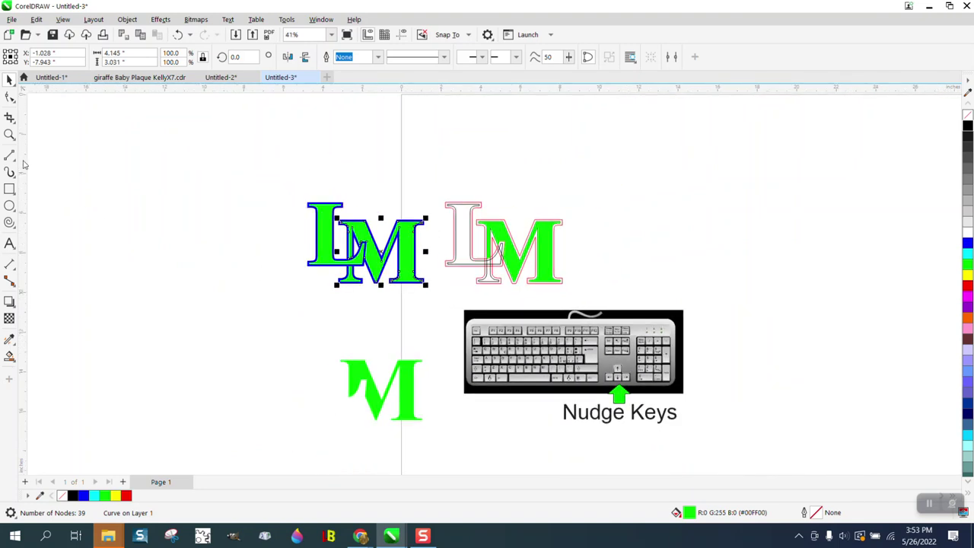
key(z)
drag(572, 367, 669, 445)
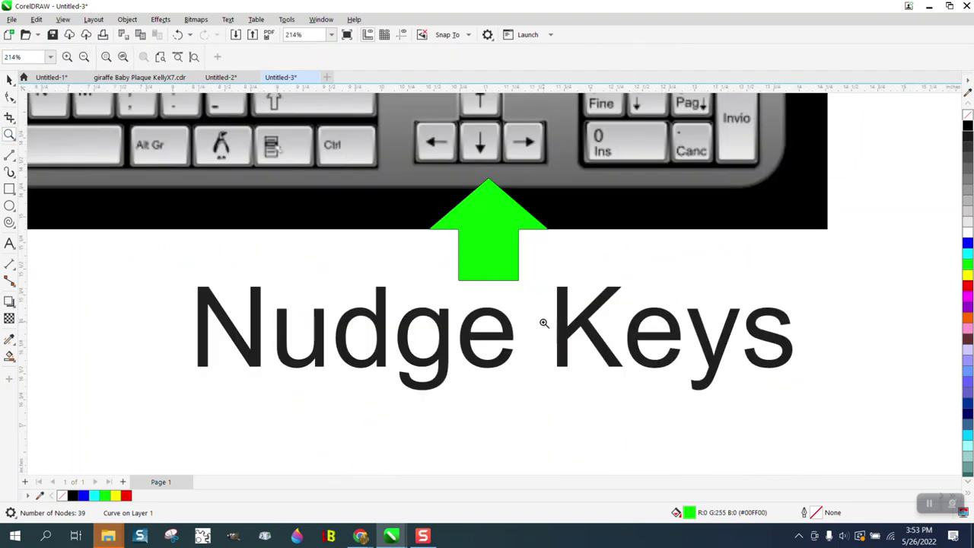
scroll(544, 322, down, 1)
scroll(512, 270, down, 1)
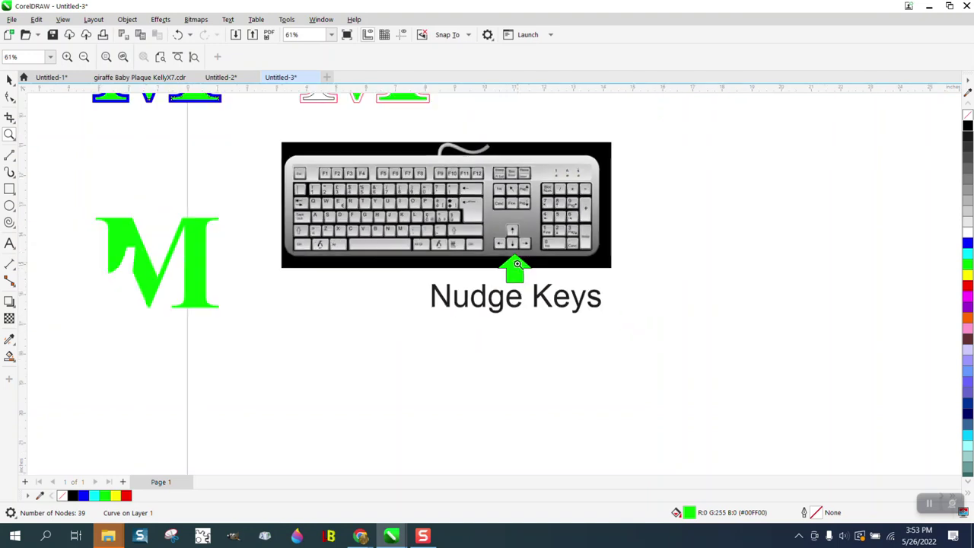
scroll(513, 276, down, 1)
scroll(513, 276, down, 1)
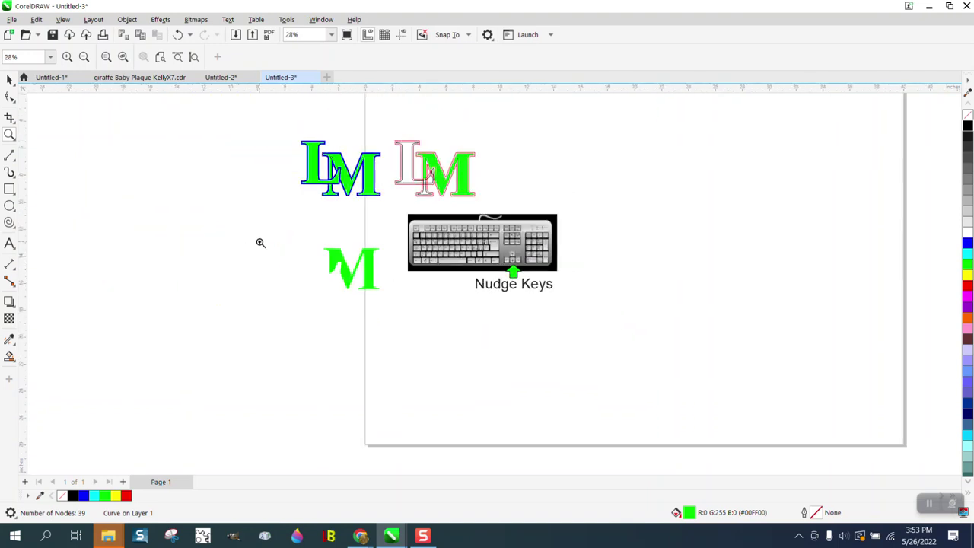
drag(271, 141, 525, 209)
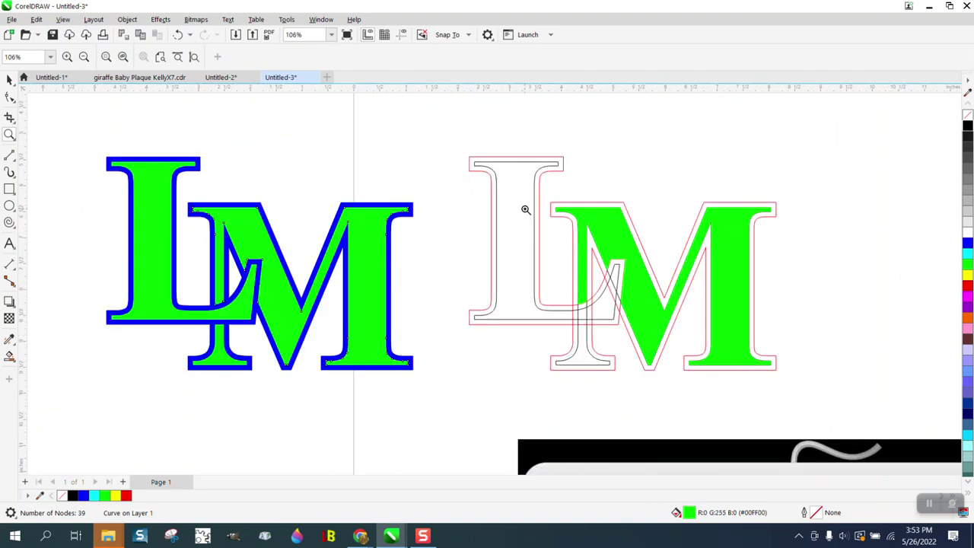